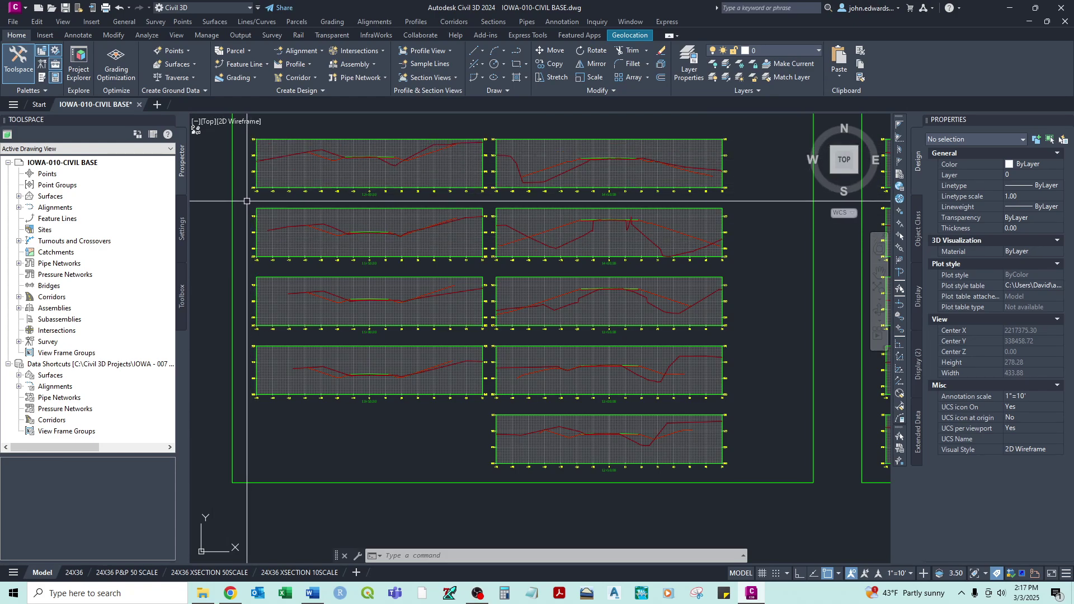
- Examine the section view at station 10+50.00, checking where the corridor side slopes end relative to the existing ground
{"action": "scroll", "coordinate": [330, 355], "scroll_direction": "up", "scroll_amount": 4}
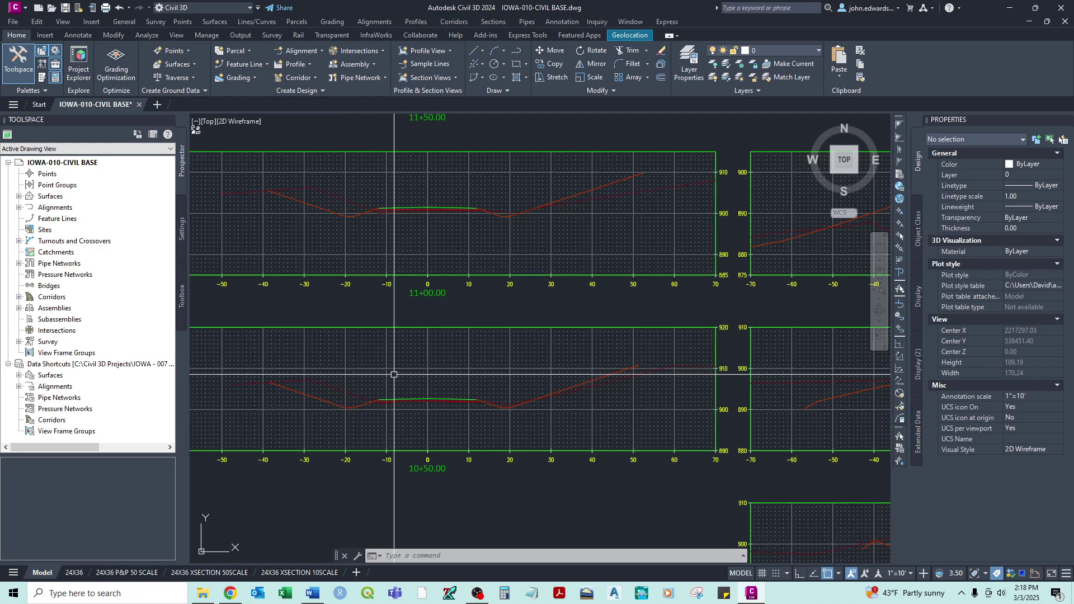
{"action": "scroll", "coordinate": [288, 411], "scroll_direction": "up", "scroll_amount": 2}
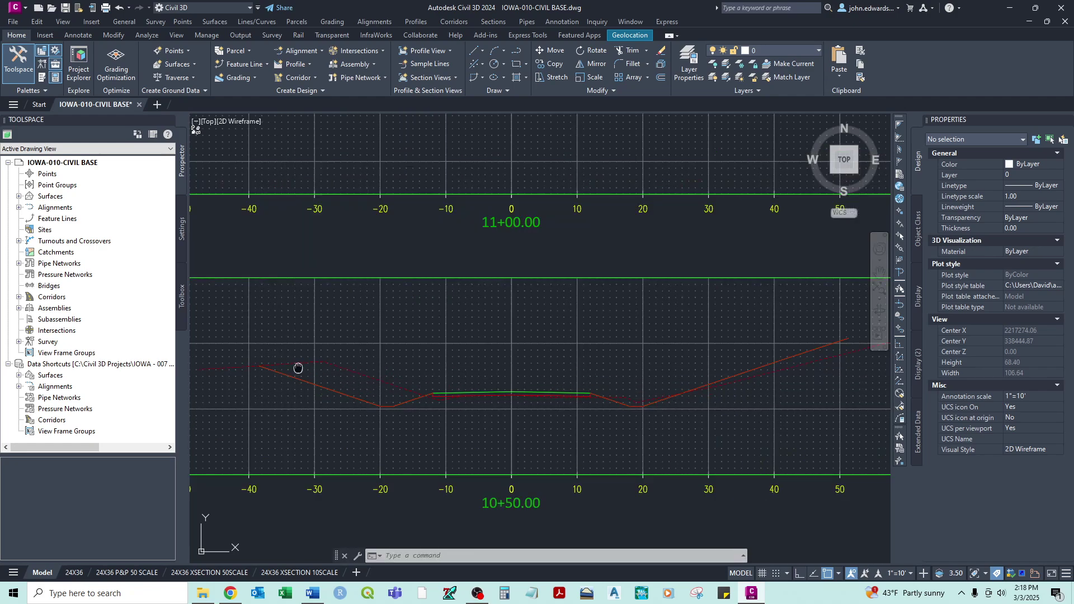
{"action": "middle_click_drag", "start_coordinate": [295, 367], "coordinate": [385, 316]}
{"action": "scroll", "coordinate": [359, 295], "scroll_direction": "up", "scroll_amount": 6}
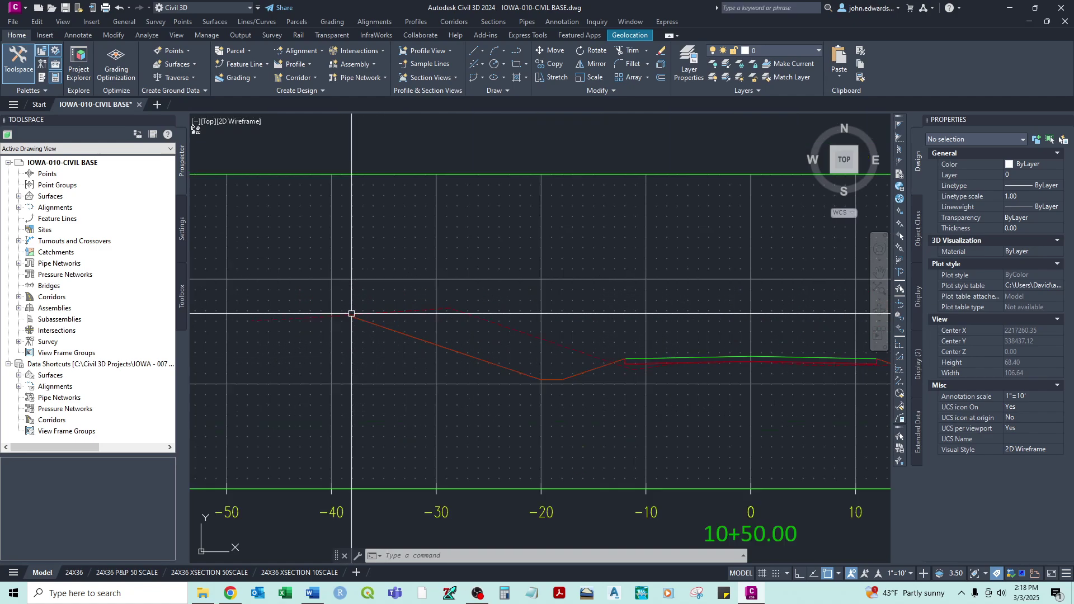
{"action": "scroll", "coordinate": [331, 305], "scroll_direction": "down", "scroll_amount": 4}
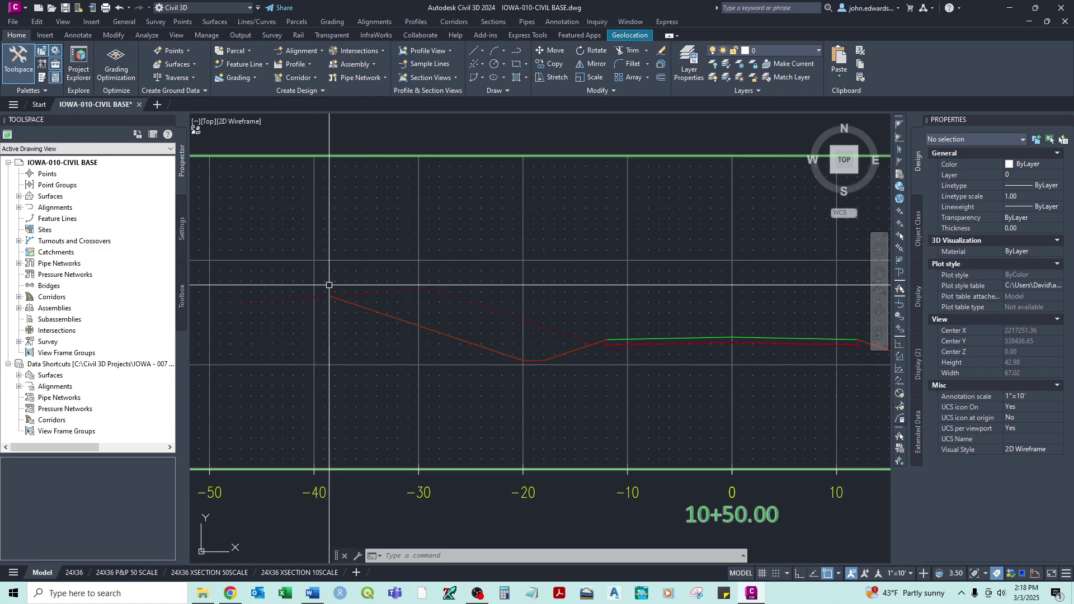
{"action": "middle_click_drag", "start_coordinate": [648, 301], "coordinate": [343, 293]}
{"action": "mouse_move", "coordinate": [627, 331]}
{"action": "middle_mouse_down"}
{"action": "mouse_move", "coordinate": [508, 332]}
{"action": "mouse_move", "coordinate": [445, 345]}
{"action": "middle_mouse_up"}
{"action": "scroll", "coordinate": [517, 357], "scroll_direction": "down", "scroll_amount": 2}
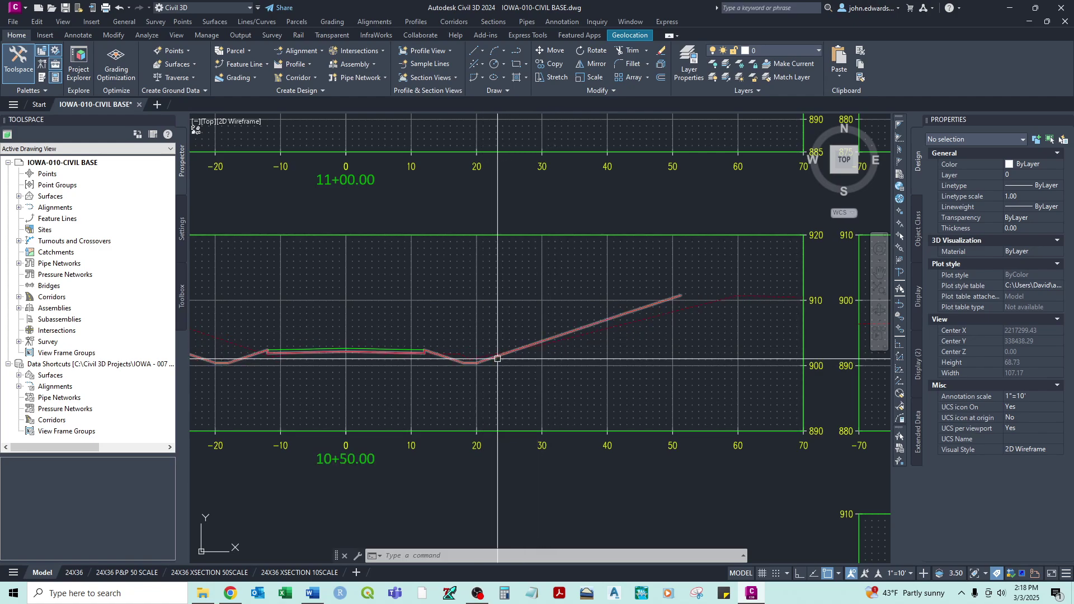
{"action": "scroll", "coordinate": [673, 297], "scroll_direction": "down", "scroll_amount": 2}
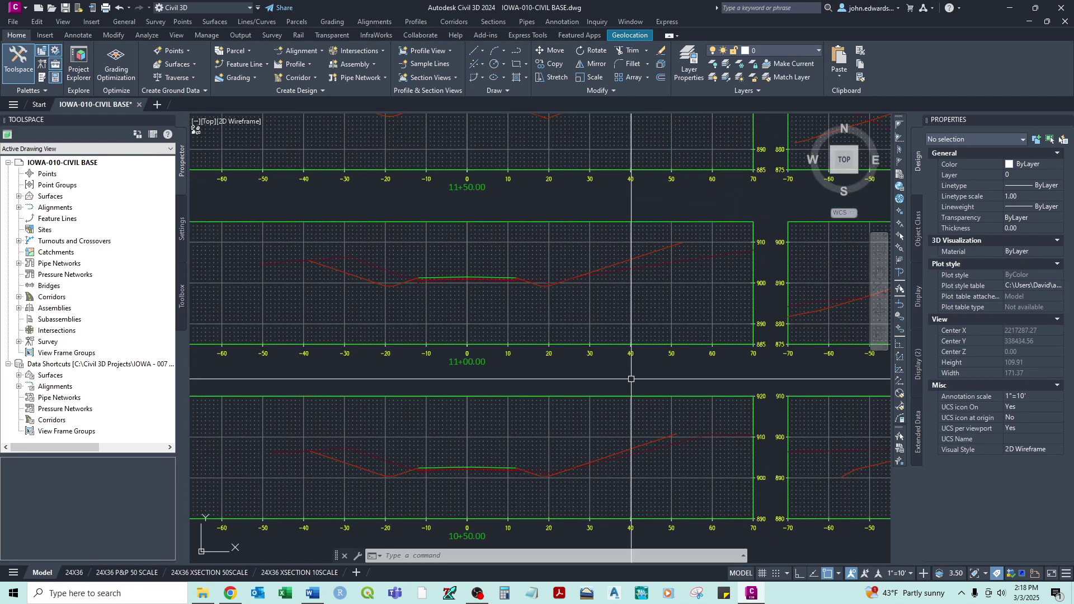
- Examine the section views from 11+00.00 through 14+50.00 and both section sheets for how the corridor slopes tie into existing ground
{"action": "middle_click_drag", "start_coordinate": [631, 215], "coordinate": [656, 428]}
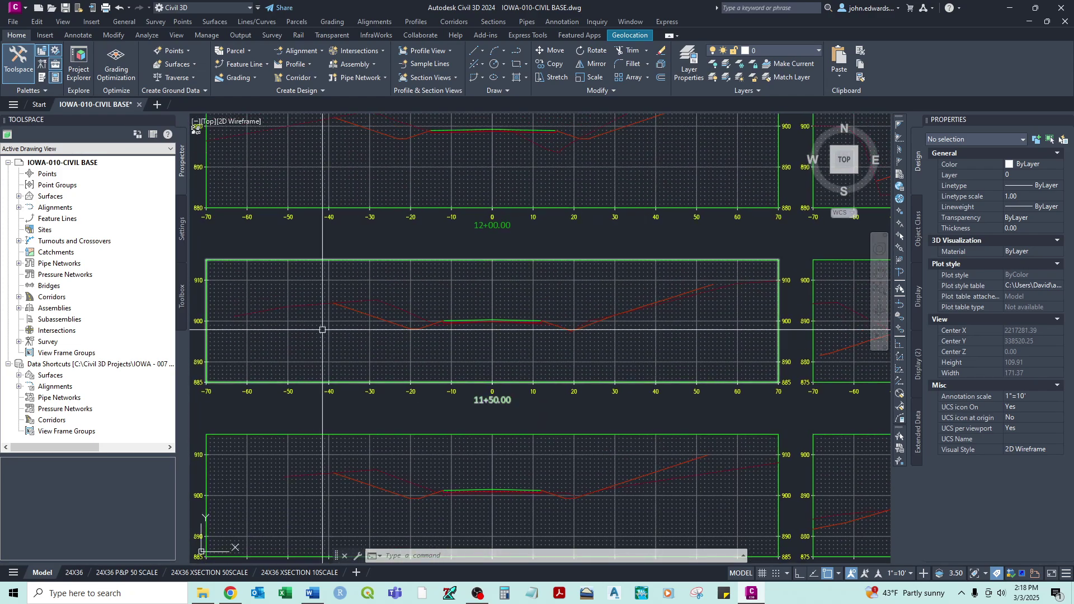
{"action": "middle_click_drag", "start_coordinate": [646, 327], "coordinate": [571, 412]}
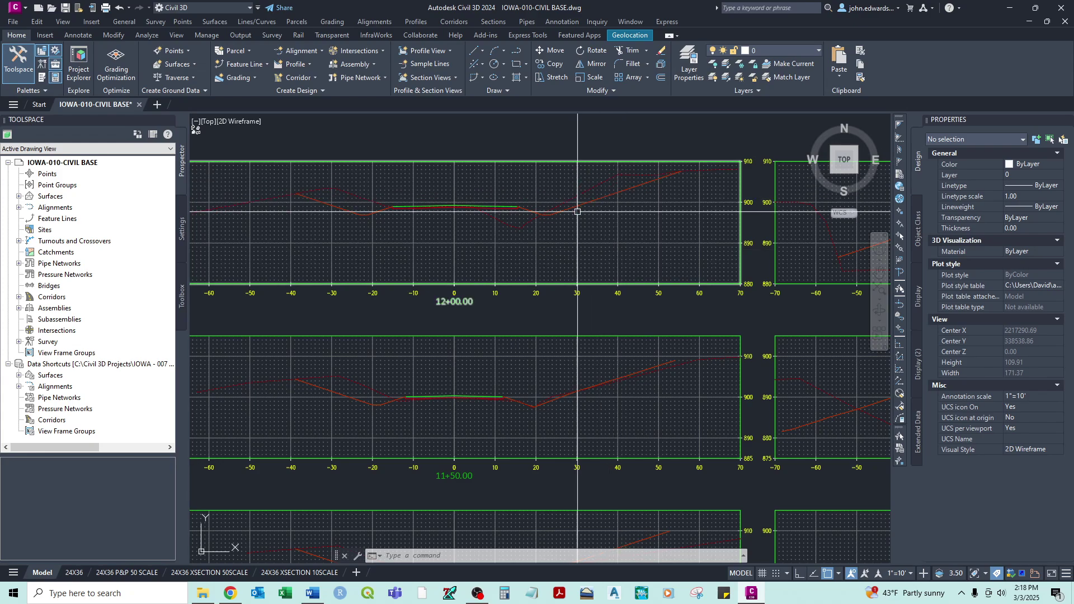
{"action": "scroll", "coordinate": [589, 225], "scroll_direction": "down", "scroll_amount": 4}
{"action": "scroll", "coordinate": [580, 226], "scroll_direction": "up", "scroll_amount": 2}
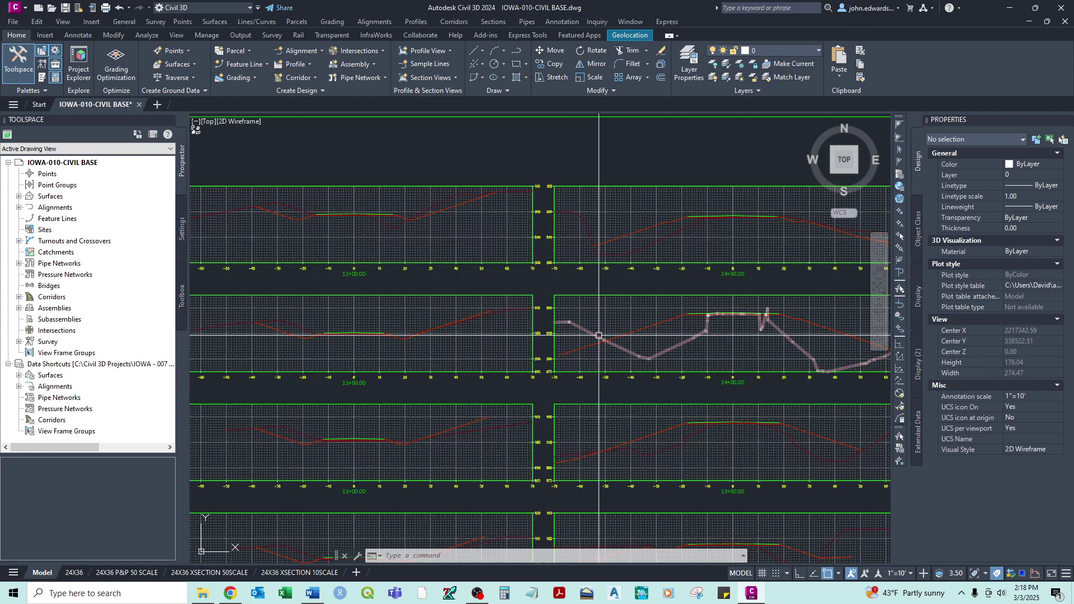
{"action": "middle_click_drag", "start_coordinate": [640, 337], "coordinate": [549, 278]}
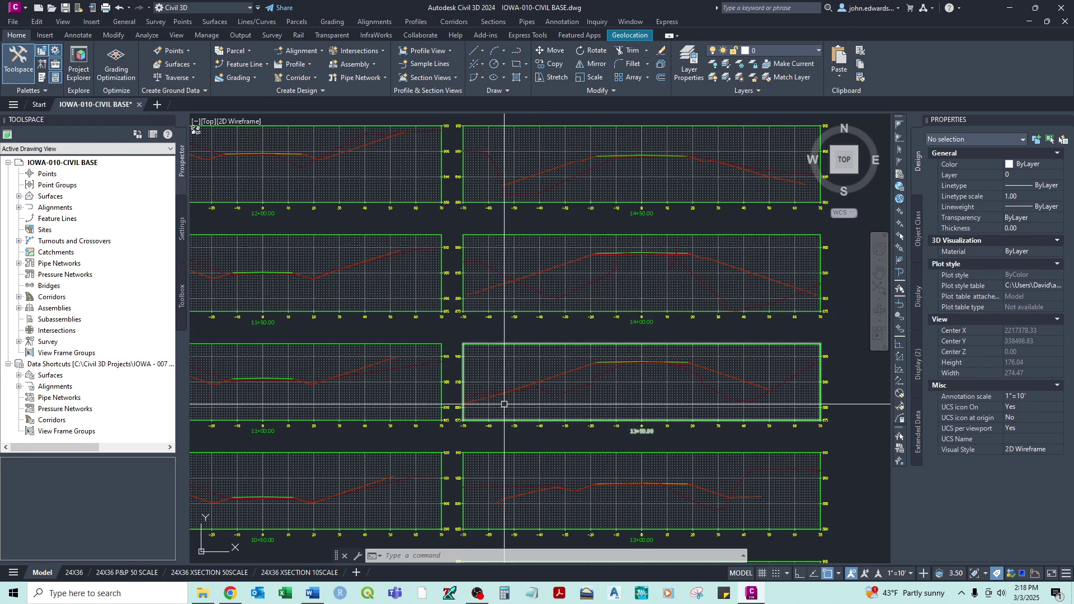
{"action": "scroll", "coordinate": [508, 369], "scroll_direction": "down", "scroll_amount": 2}
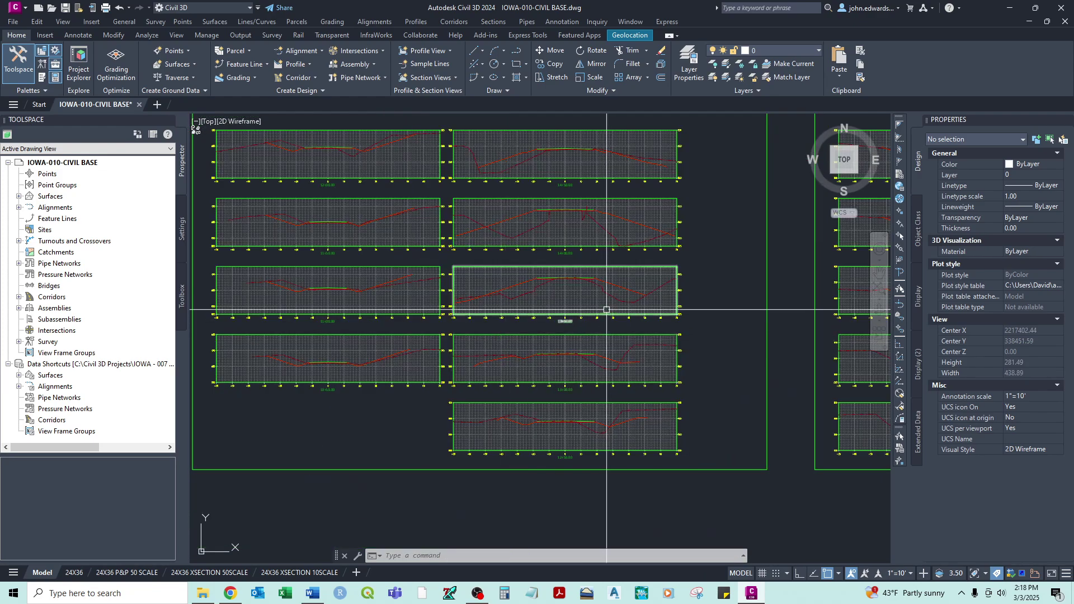
{"action": "scroll", "coordinate": [590, 355], "scroll_direction": "down", "scroll_amount": 2}
{"action": "scroll", "coordinate": [615, 349], "scroll_direction": "down", "scroll_amount": 2}
{"action": "middle_click_drag", "start_coordinate": [724, 321], "coordinate": [574, 321]}
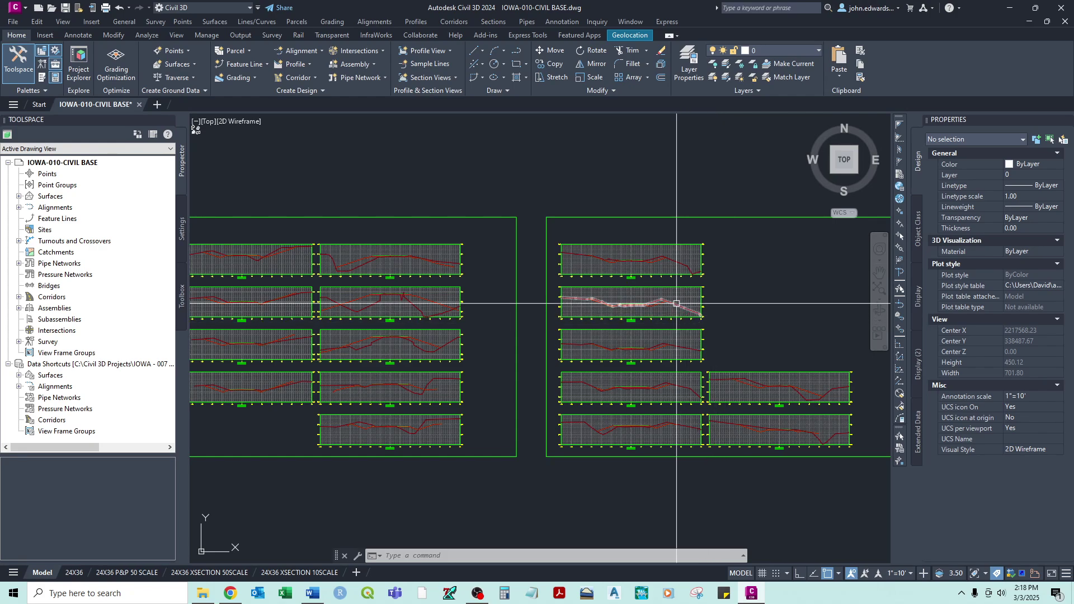
{"action": "scroll", "coordinate": [438, 306], "scroll_direction": "up", "scroll_amount": 6}
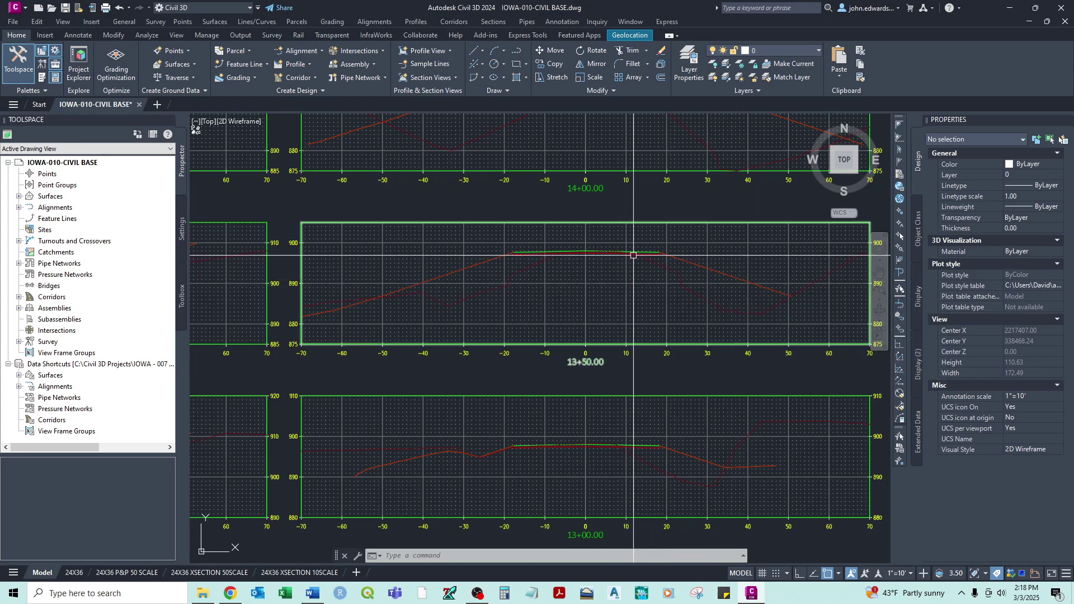
{"action": "scroll", "coordinate": [418, 285], "scroll_direction": "down", "scroll_amount": 13}
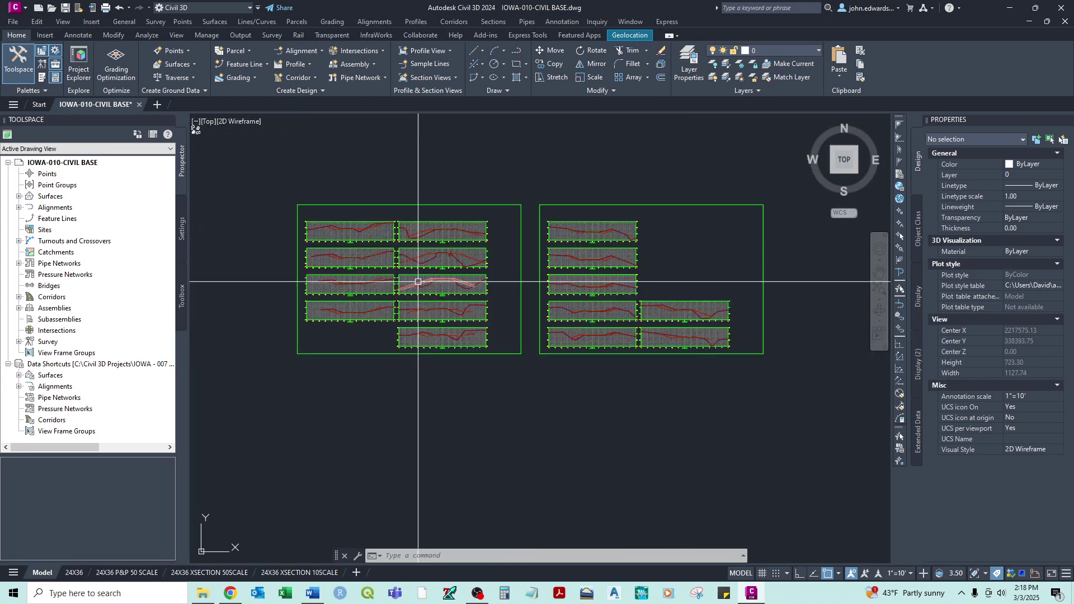
- Examine the corridor in plan, including its daylight edges and sample lines near the culvert crossing
{"action": "middle_click_drag", "start_coordinate": [319, 292], "coordinate": [624, 307]}
{"action": "scroll", "coordinate": [394, 312], "scroll_direction": "down", "scroll_amount": 2}
{"action": "middle_click_drag", "start_coordinate": [393, 312], "coordinate": [695, 312]}
{"action": "scroll", "coordinate": [511, 291], "scroll_direction": "up", "scroll_amount": 6}
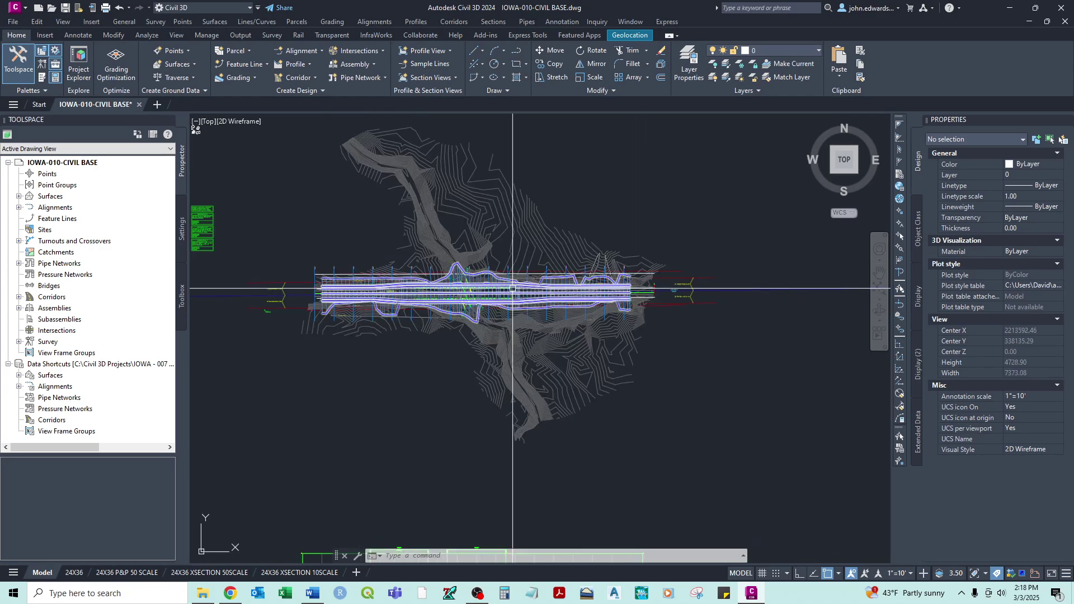
{"action": "scroll", "coordinate": [422, 287], "scroll_direction": "up", "scroll_amount": 2}
{"action": "scroll", "coordinate": [475, 286], "scroll_direction": "up", "scroll_amount": 2}
{"action": "middle_click_drag", "start_coordinate": [388, 236], "coordinate": [486, 250]}
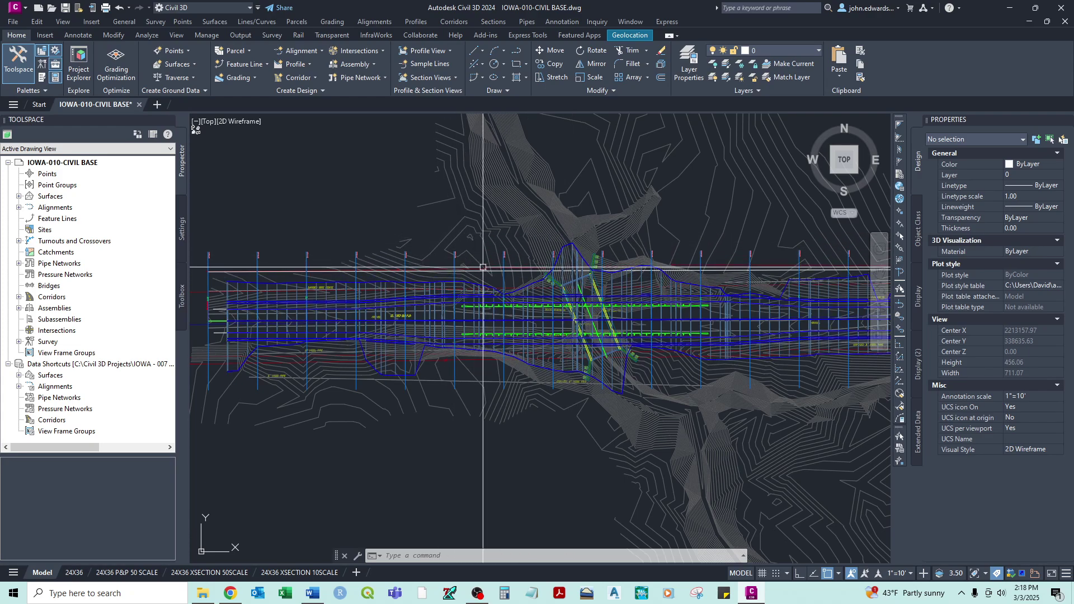
{"action": "scroll", "coordinate": [480, 266], "scroll_direction": "up", "scroll_amount": 2}
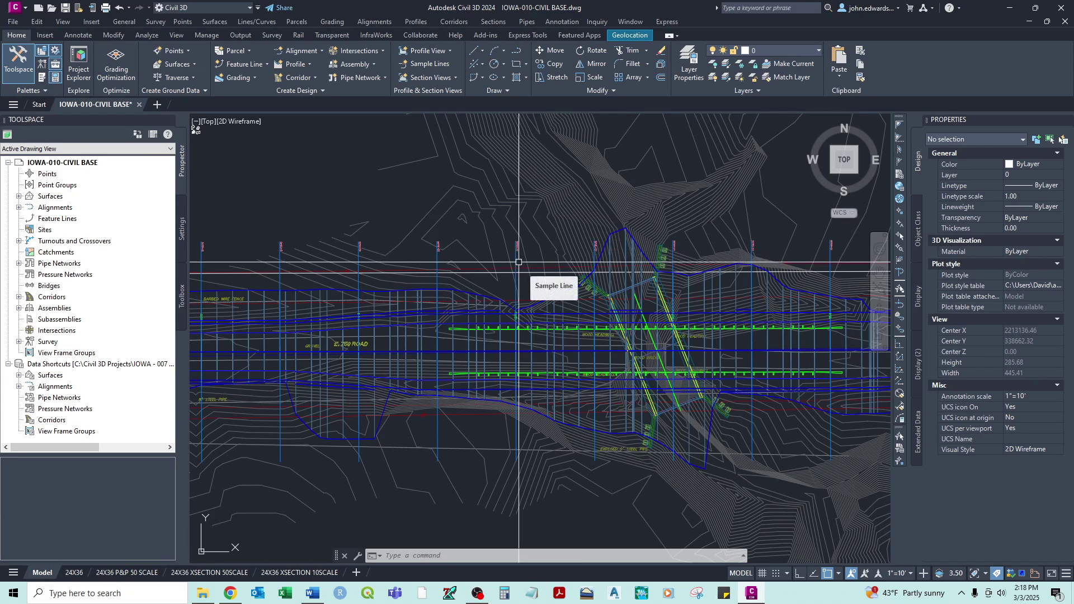
- List the drawing's surfaces and review the link codes of the Top and Datum surfaces in the corridor properties
{"action": "left_click", "coordinate": [19, 197]}
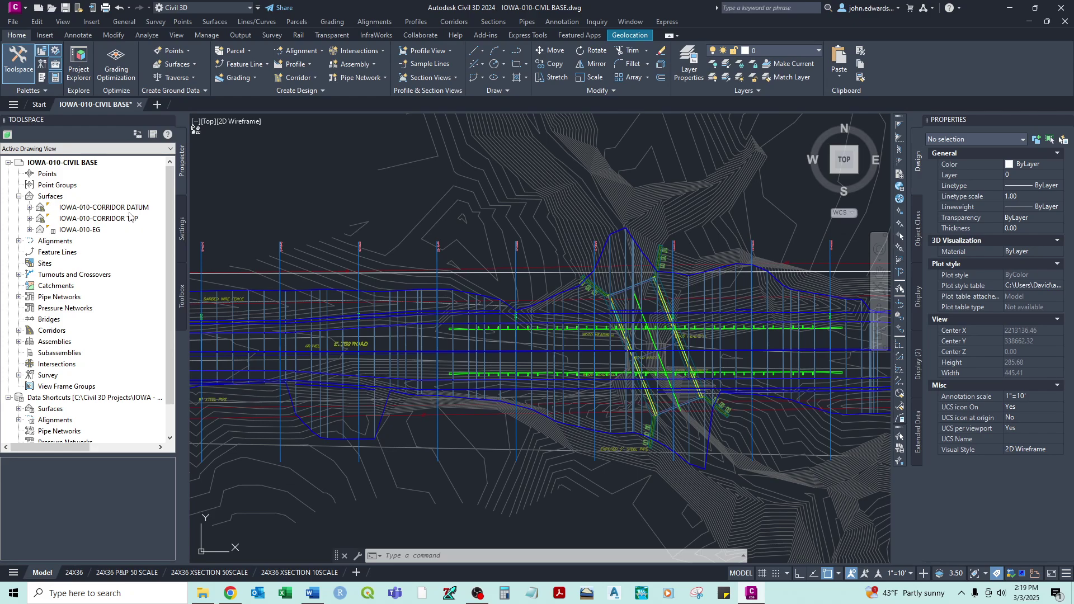
{"action": "left_click", "coordinate": [330, 289]}
{"action": "key", "text": "Escape"}
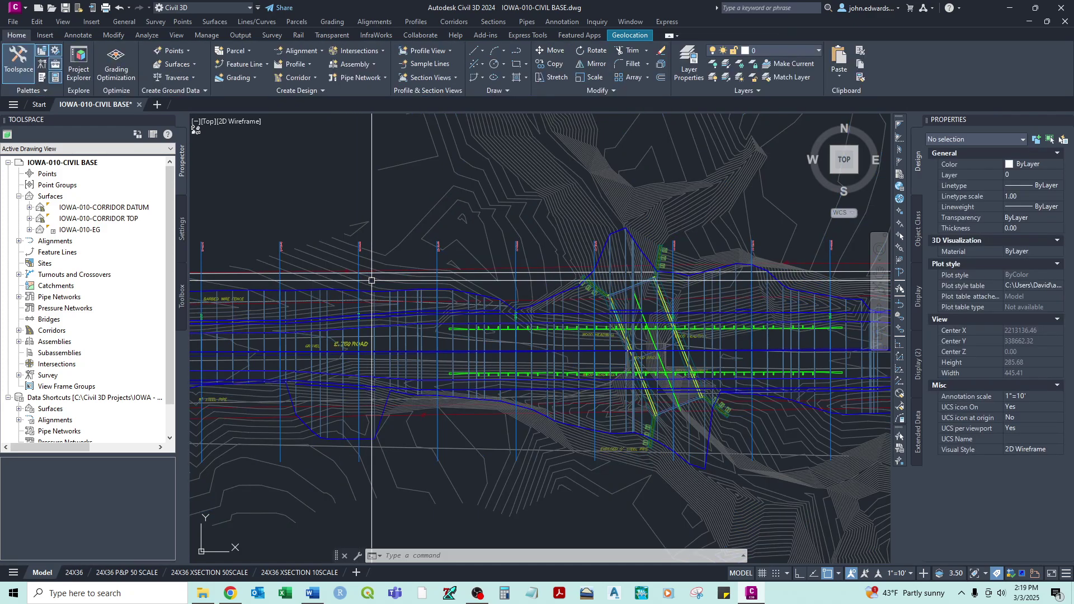
{"action": "left_click", "coordinate": [368, 290]}
{"action": "left_click", "coordinate": [193, 58]}
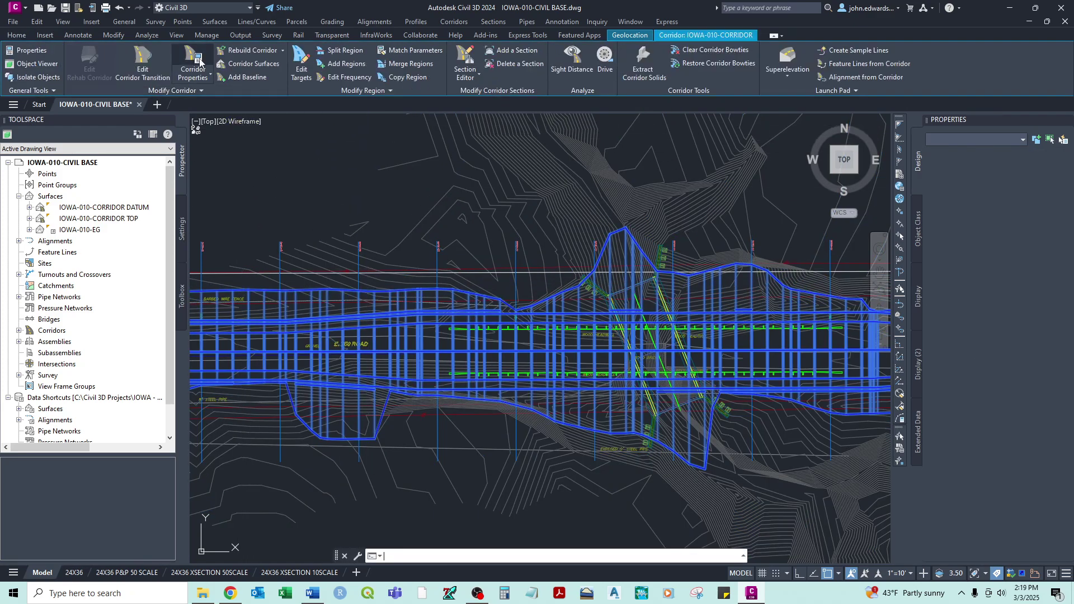
{"action": "left_click", "coordinate": [305, 137]}
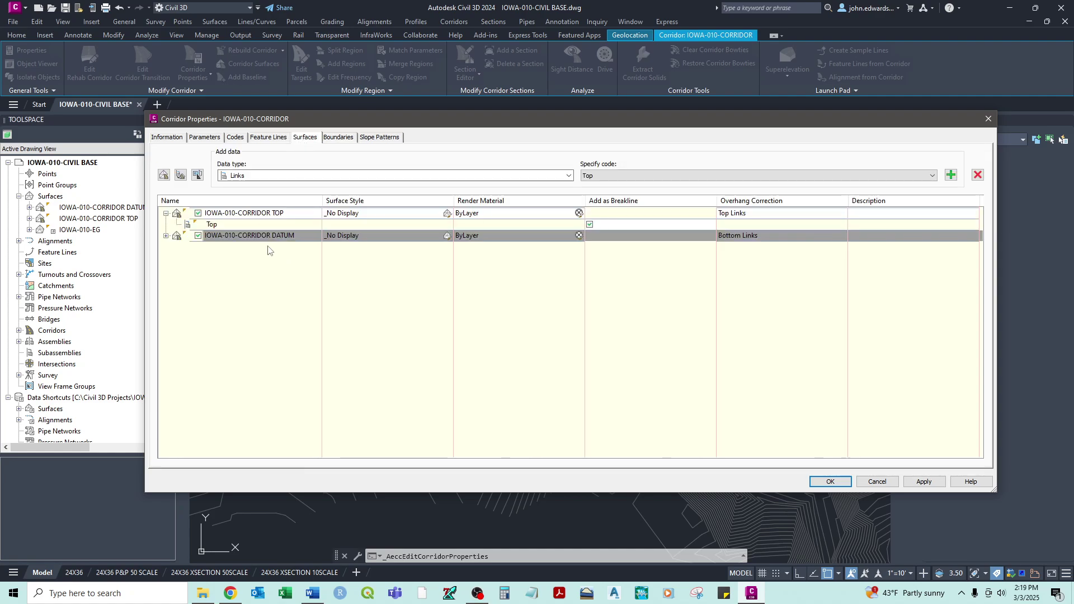
{"action": "left_click", "coordinate": [166, 236]}
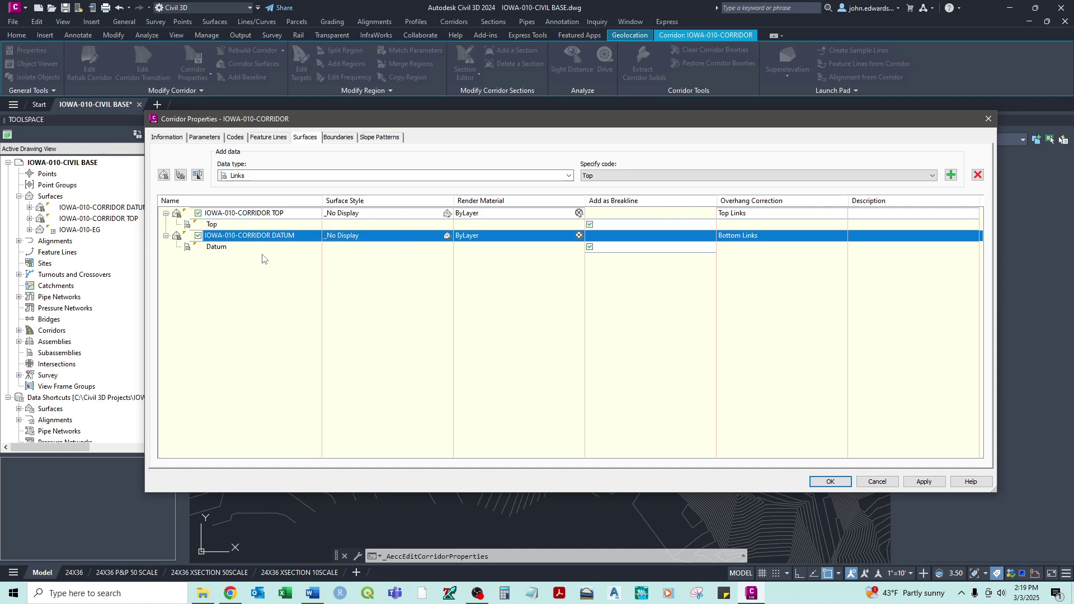
{"action": "left_click", "coordinate": [878, 484]}
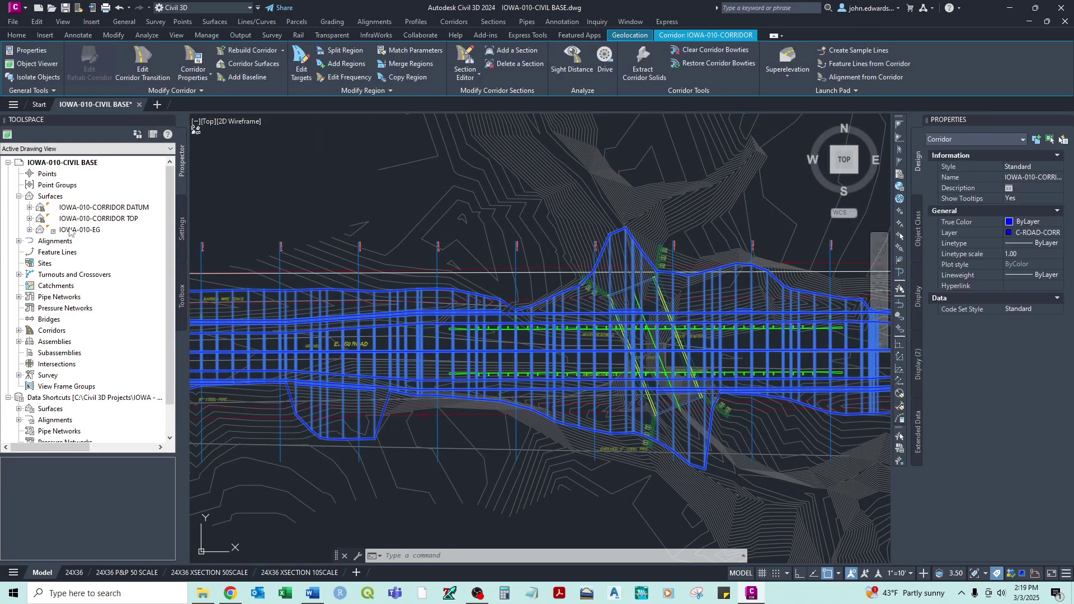
{"action": "key", "text": "Escape"}
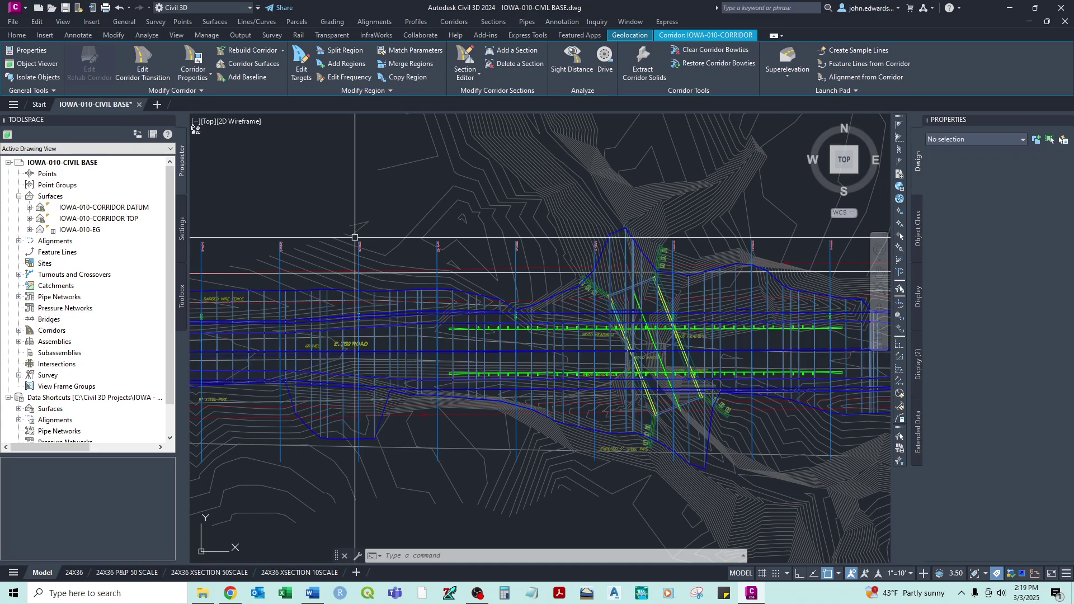
- Set the IOWA-010-CORRIDOR TOP surface style to Contours and Triangles and inspect its triangulation and outer border
{"action": "right_click", "coordinate": [106, 220]}
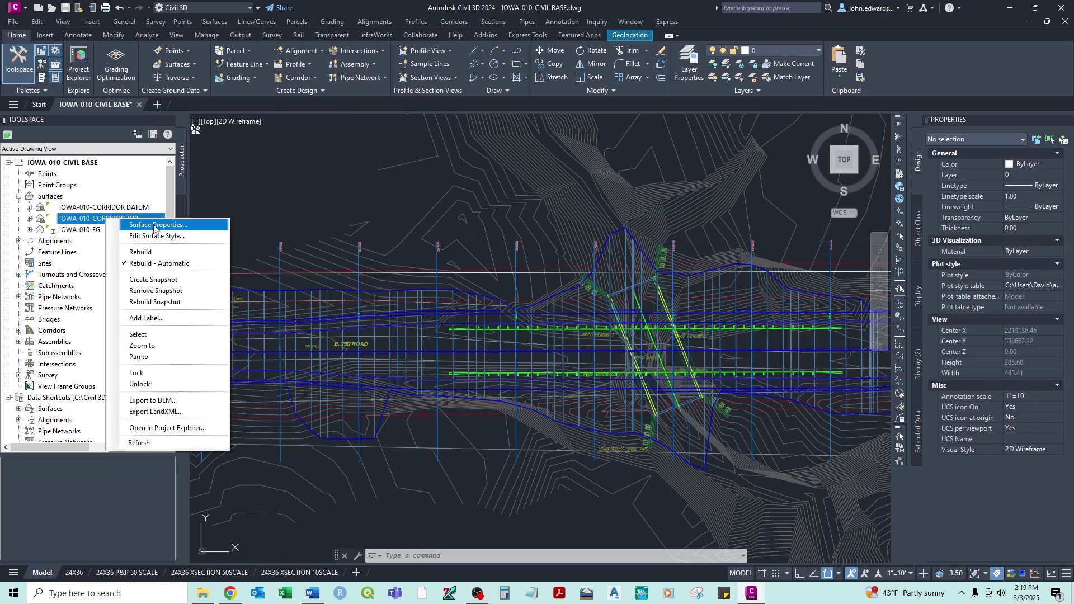
{"action": "left_click", "coordinate": [156, 226]}
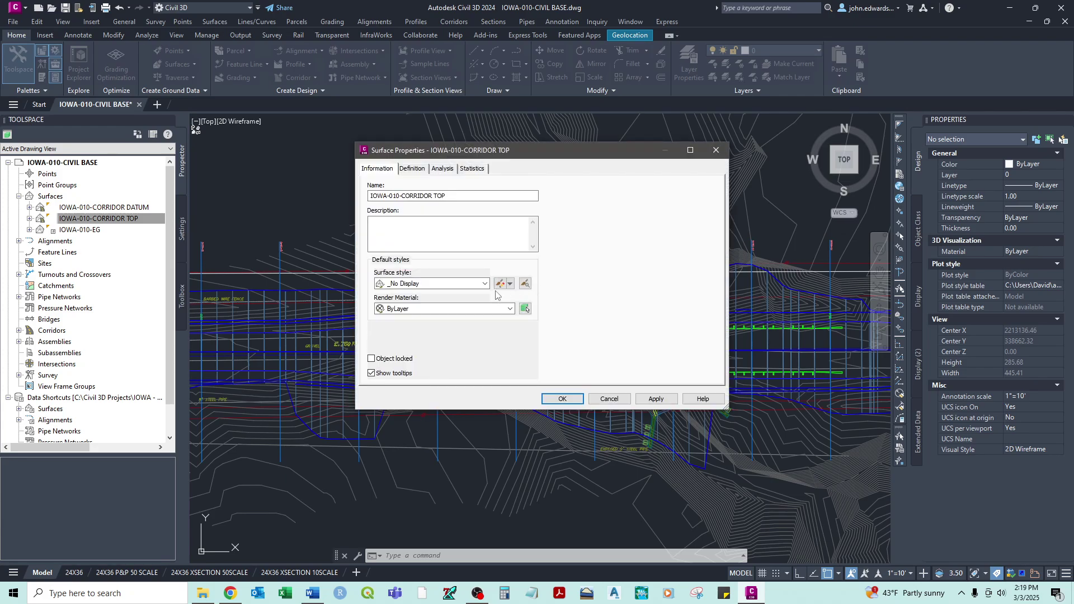
{"action": "left_click", "coordinate": [485, 284]}
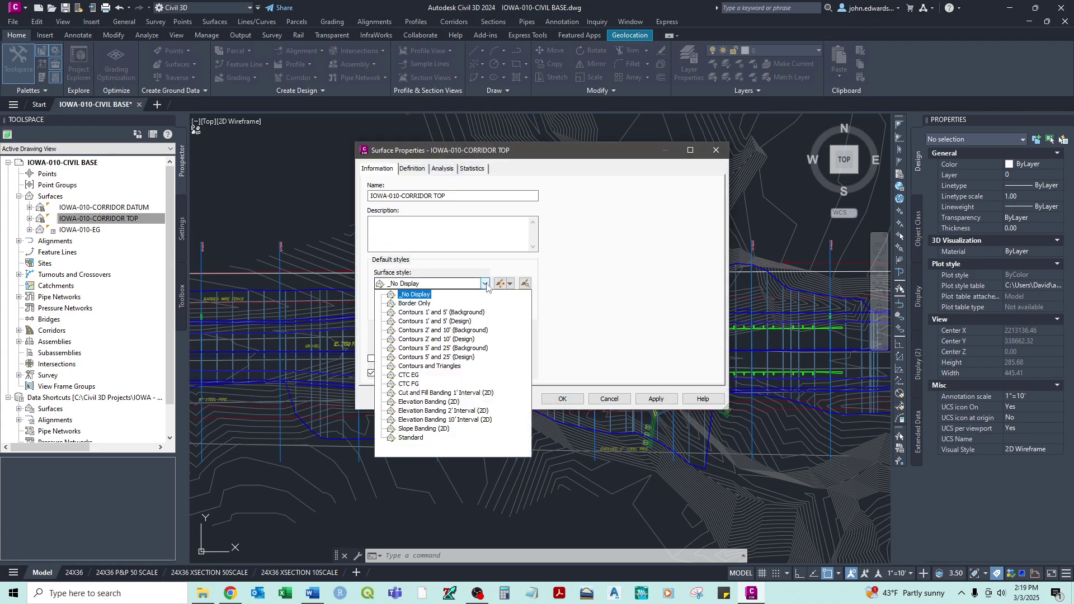
{"action": "left_click", "coordinate": [452, 366]}
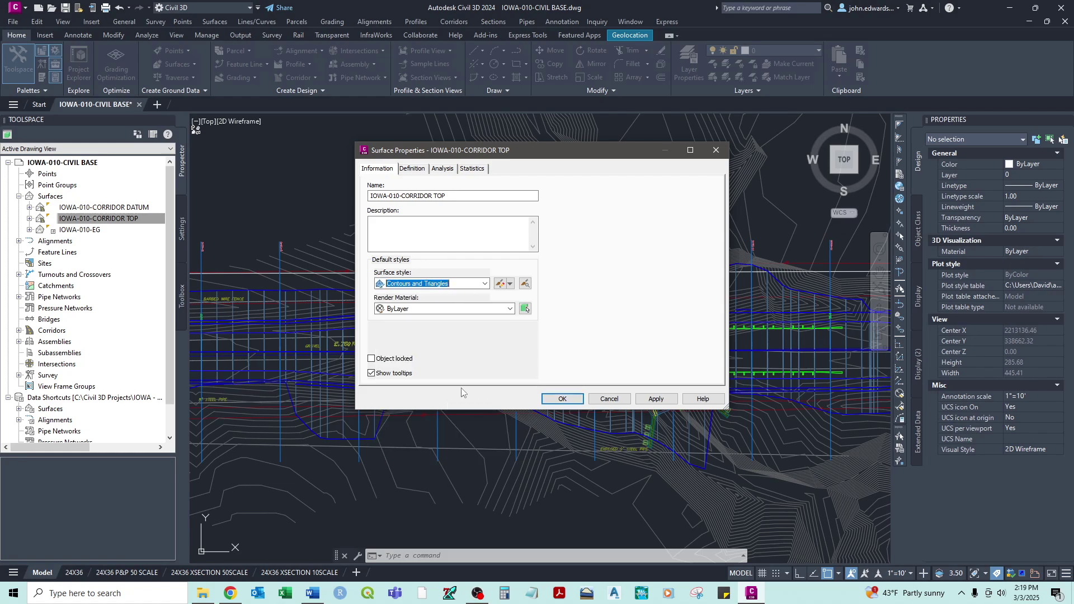
{"action": "left_click", "coordinate": [563, 399]}
{"action": "scroll", "coordinate": [446, 351], "scroll_direction": "down", "scroll_amount": 2}
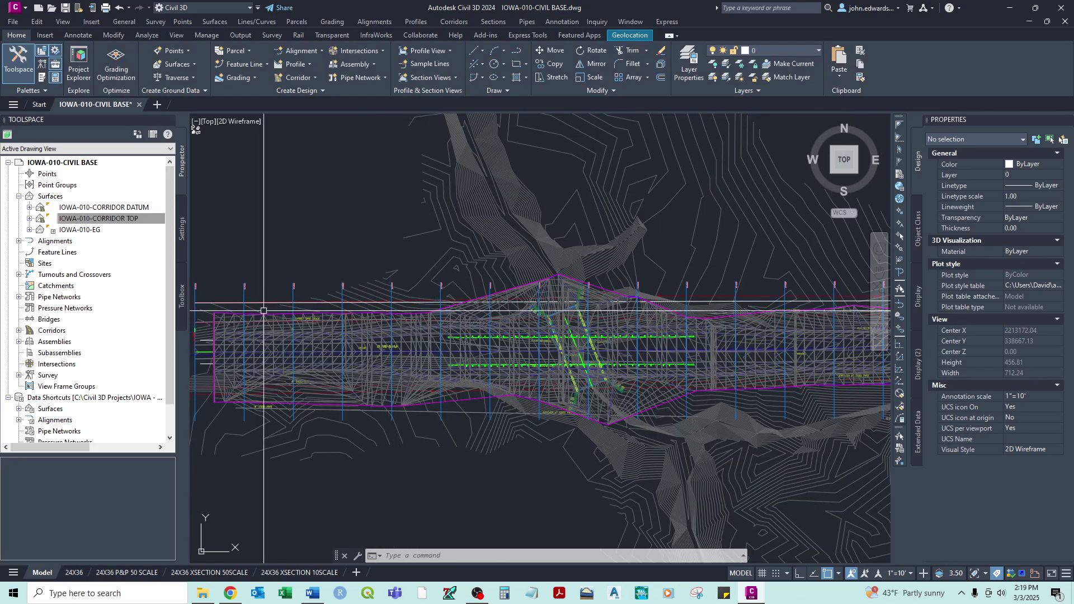
{"action": "mouse_move", "coordinate": [761, 302]}
{"action": "middle_mouse_down"}
{"action": "mouse_move", "coordinate": [688, 311]}
{"action": "mouse_move", "coordinate": [702, 295]}
{"action": "middle_mouse_up"}
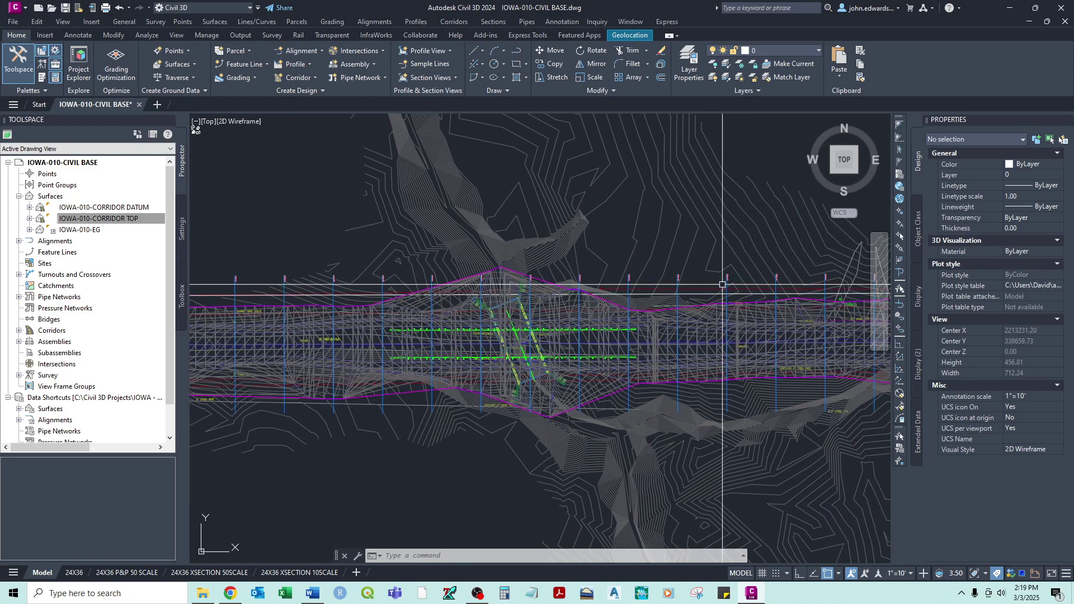
{"action": "scroll", "coordinate": [397, 308], "scroll_direction": "up", "scroll_amount": 6}
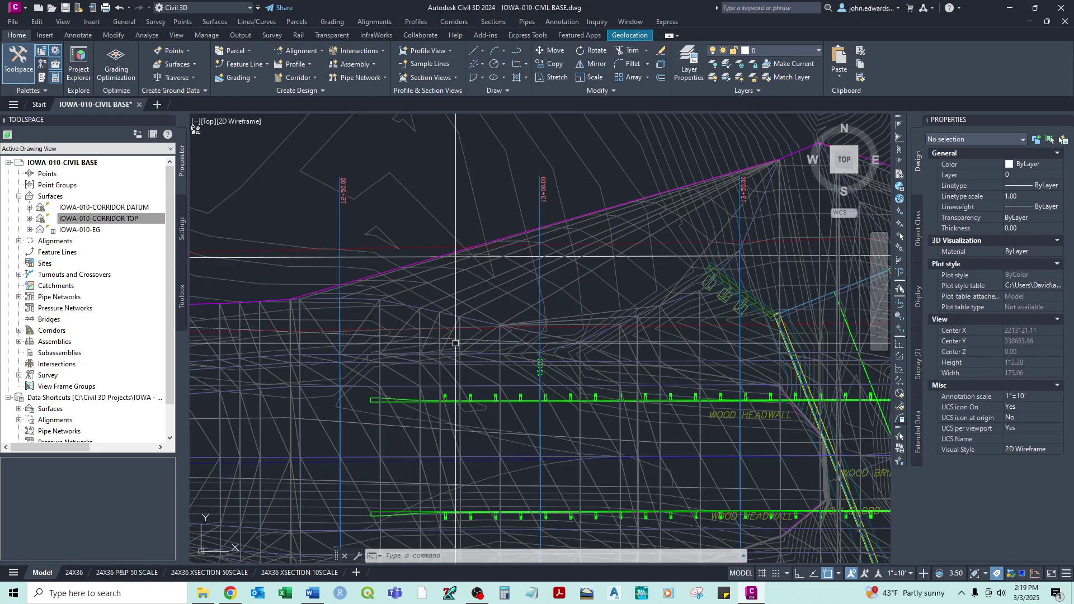
{"action": "scroll", "coordinate": [456, 344], "scroll_direction": "down", "scroll_amount": 4}
- Set the IOWA-010-CORRIDOR TOP surface style back to _No Display
{"action": "right_click", "coordinate": [130, 220]}
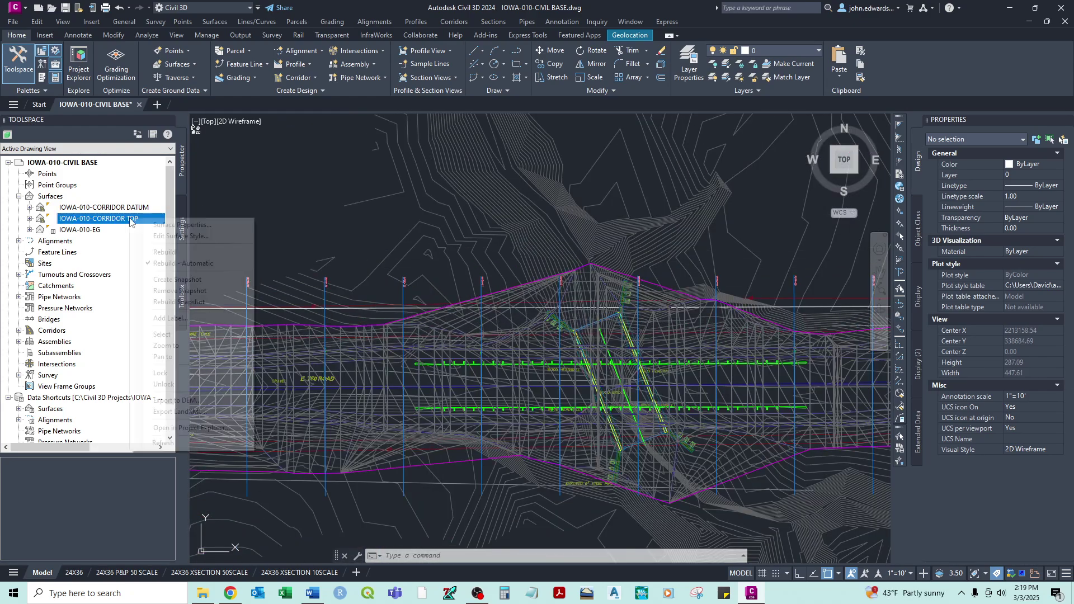
{"action": "left_click", "coordinate": [183, 225]}
{"action": "left_click", "coordinate": [414, 283]}
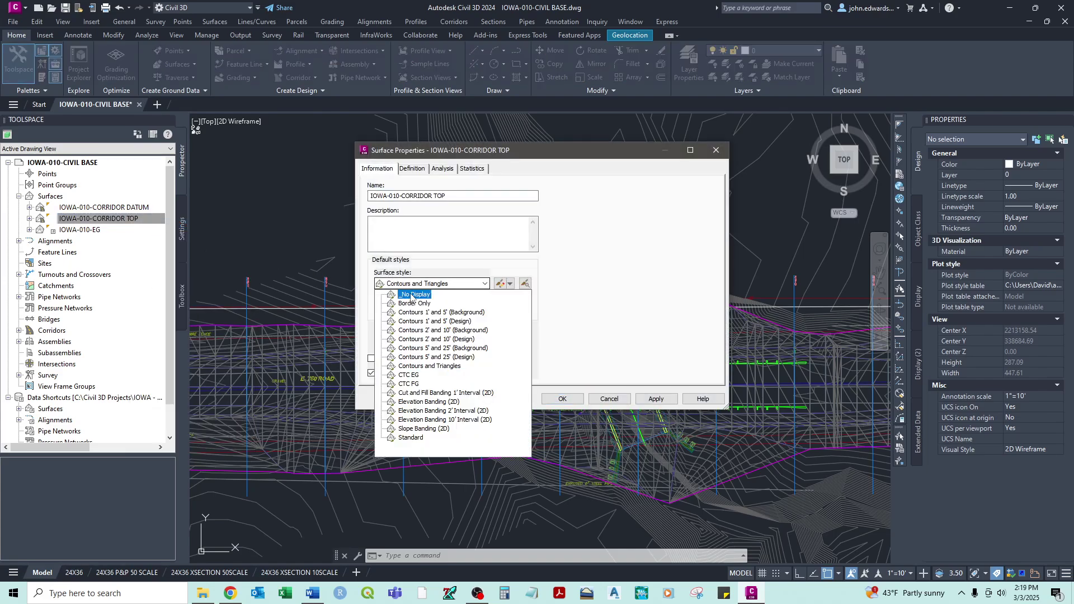
{"action": "left_click", "coordinate": [411, 295]}
{"action": "left_click", "coordinate": [562, 400]}
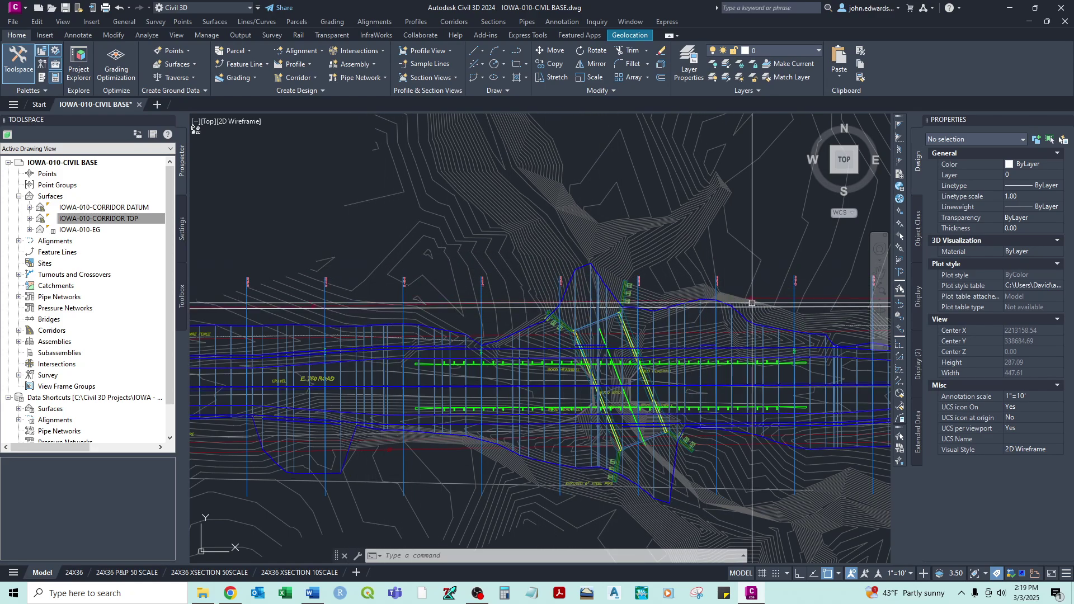
{"action": "middle_click_drag", "start_coordinate": [751, 303], "coordinate": [547, 281]}
{"action": "middle_click_drag", "start_coordinate": [762, 297], "coordinate": [505, 268]}
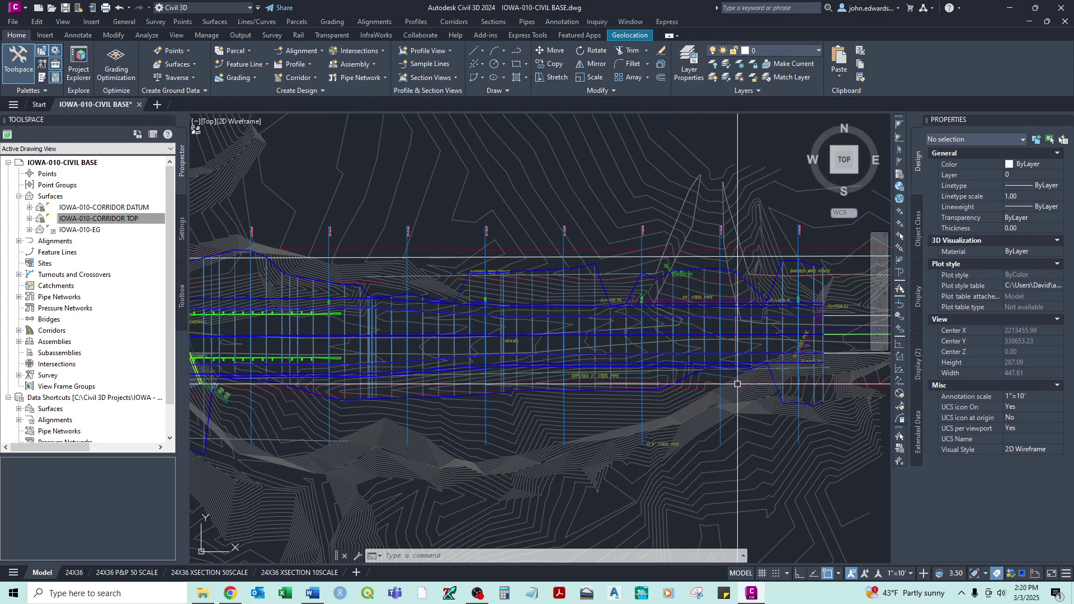
- Set the corridor extents as the outer boundary of the IOWA-010-CORRIDOR TOP surface in the corridor properties
{"action": "scroll", "coordinate": [541, 314], "scroll_direction": "down", "scroll_amount": 3}
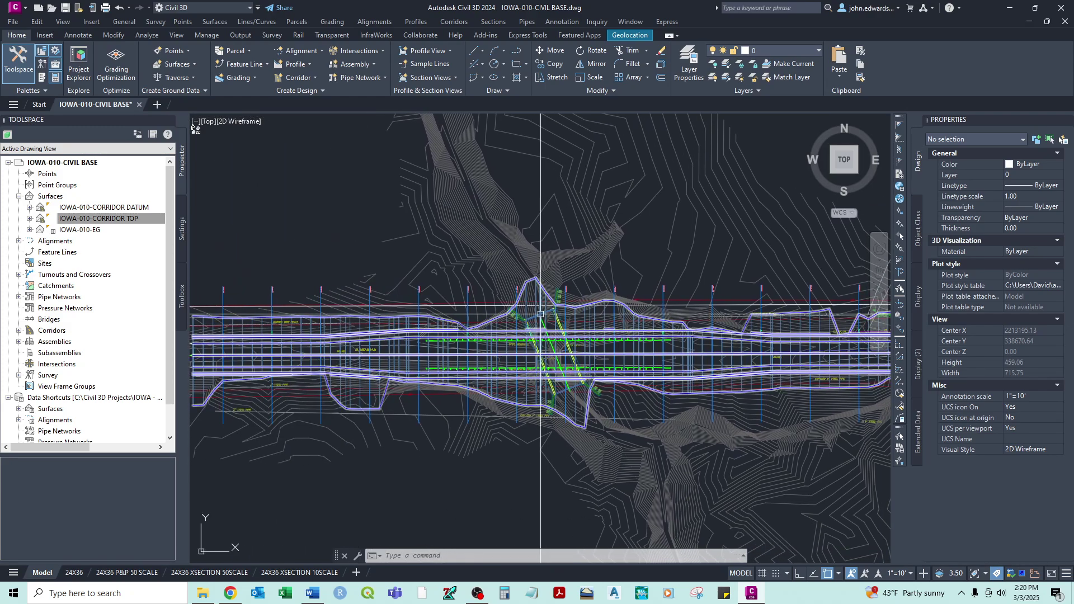
{"action": "scroll", "coordinate": [412, 278], "scroll_direction": "down", "scroll_amount": 3}
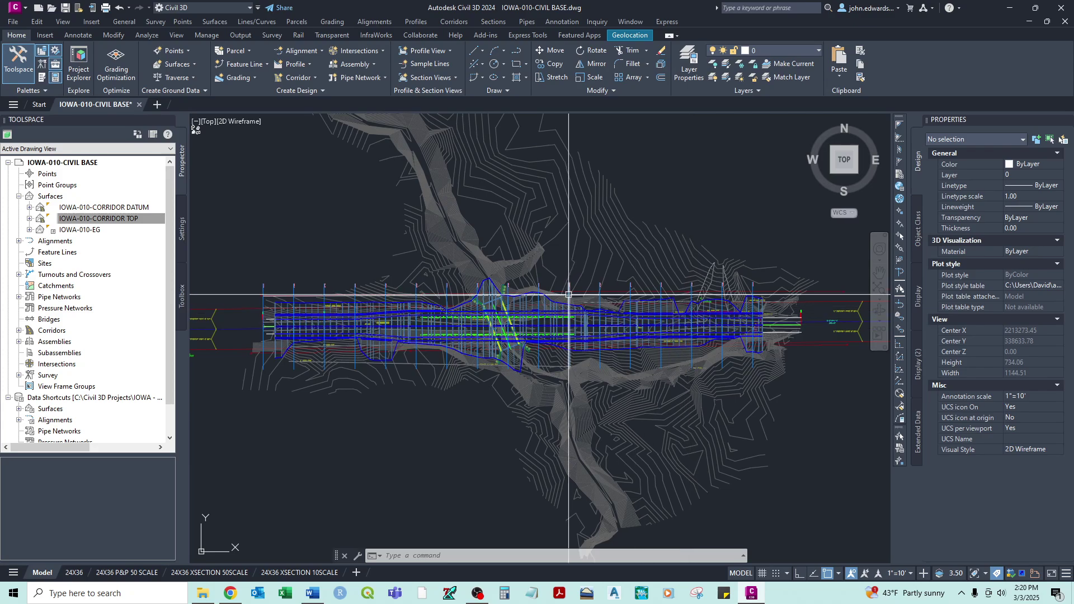
{"action": "scroll", "coordinate": [444, 297], "scroll_direction": "up", "scroll_amount": 3}
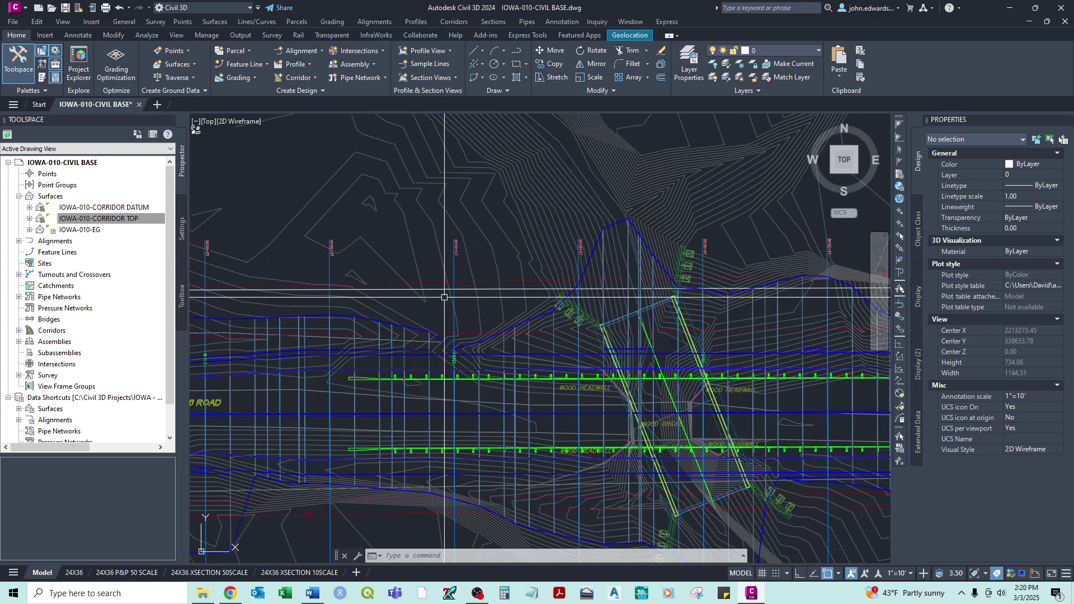
{"action": "scroll", "coordinate": [456, 275], "scroll_direction": "up", "scroll_amount": 2}
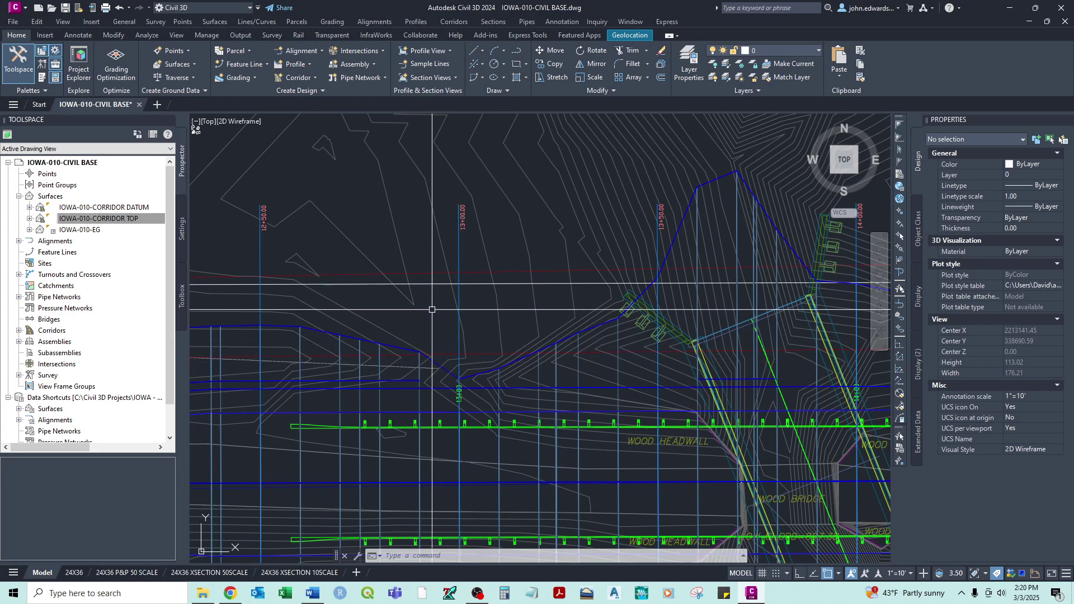
{"action": "scroll", "coordinate": [432, 309], "scroll_direction": "down", "scroll_amount": 2}
{"action": "left_click", "coordinate": [317, 316]}
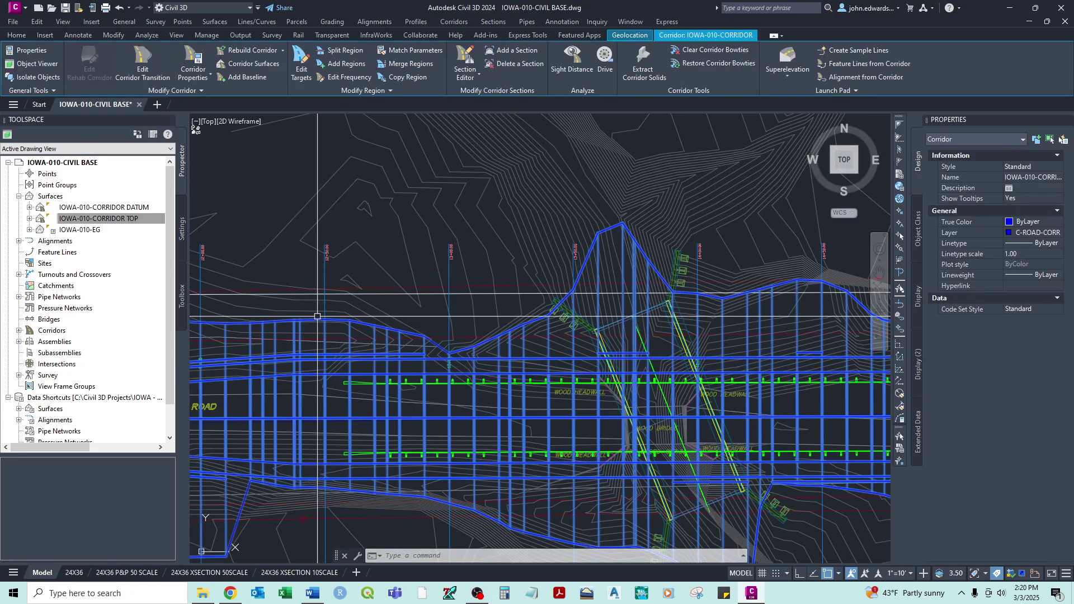
{"action": "left_click", "coordinate": [193, 59]}
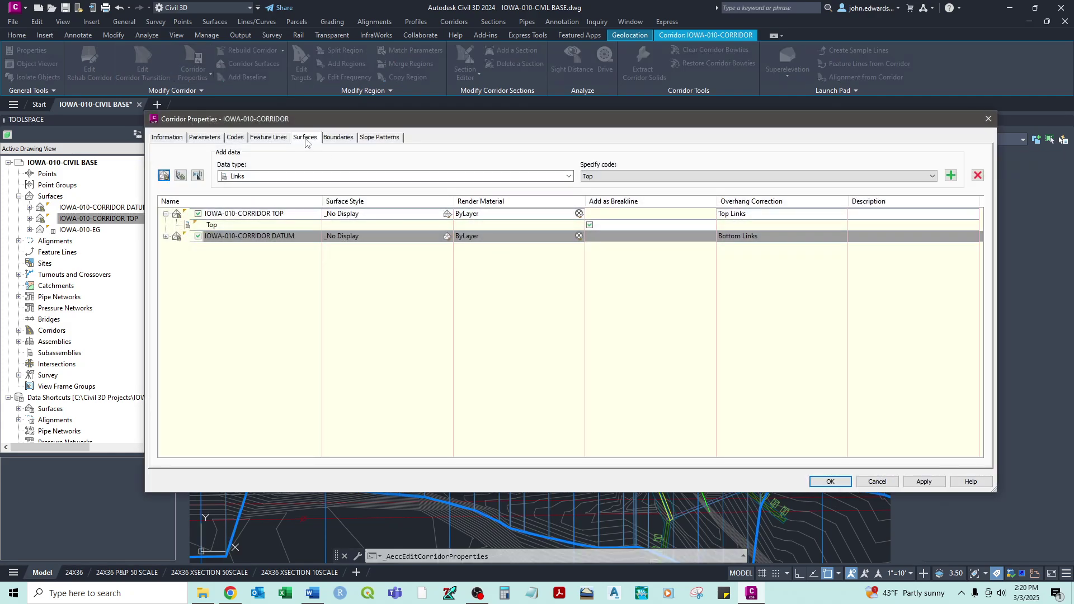
{"action": "left_click", "coordinate": [335, 137]}
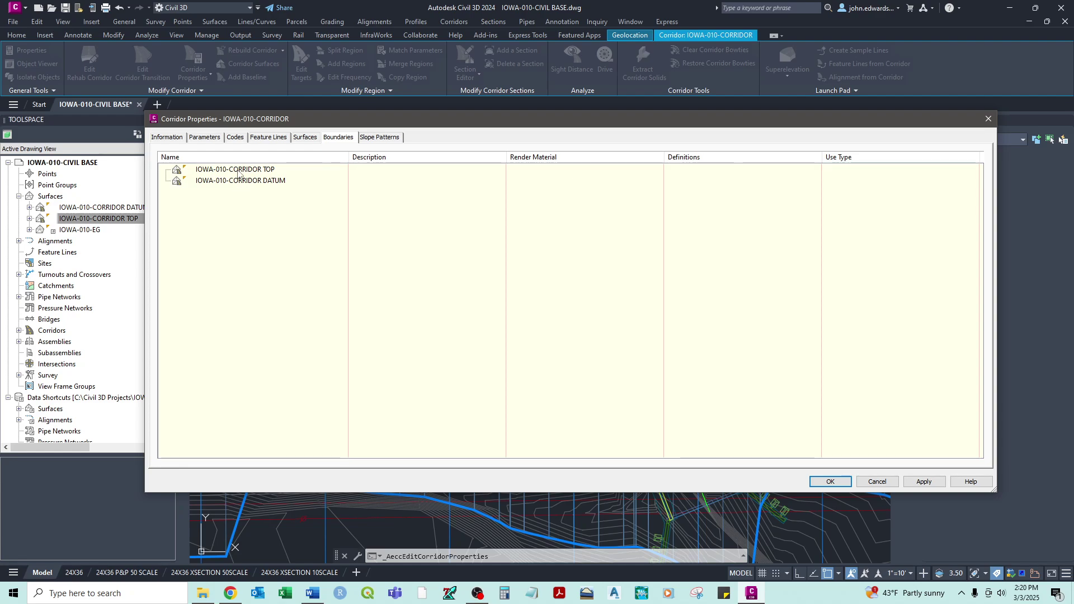
{"action": "right_click", "coordinate": [238, 172]}
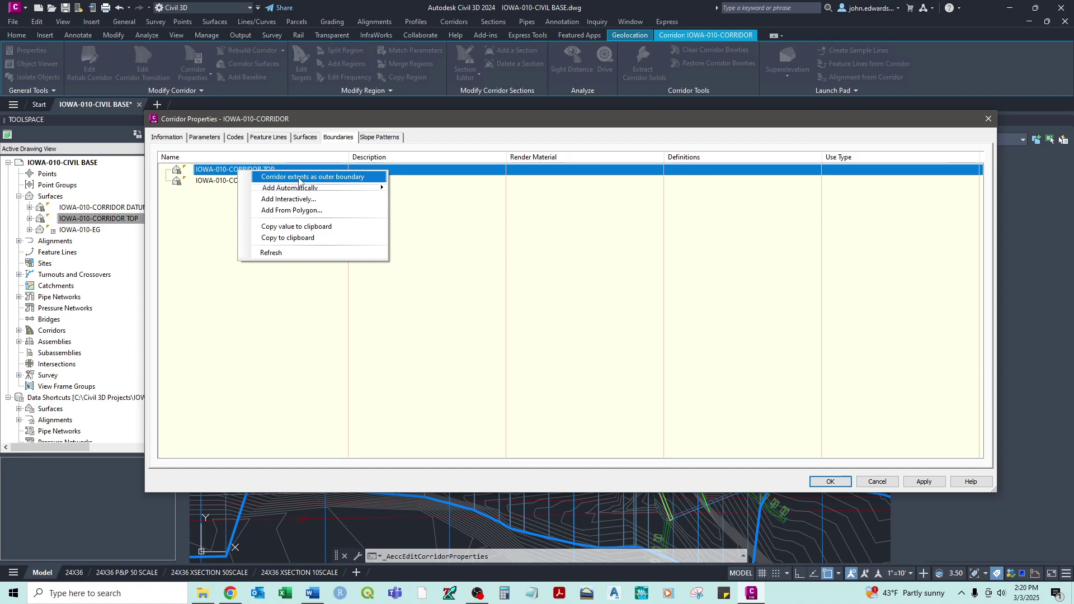
{"action": "left_click", "coordinate": [307, 177]}
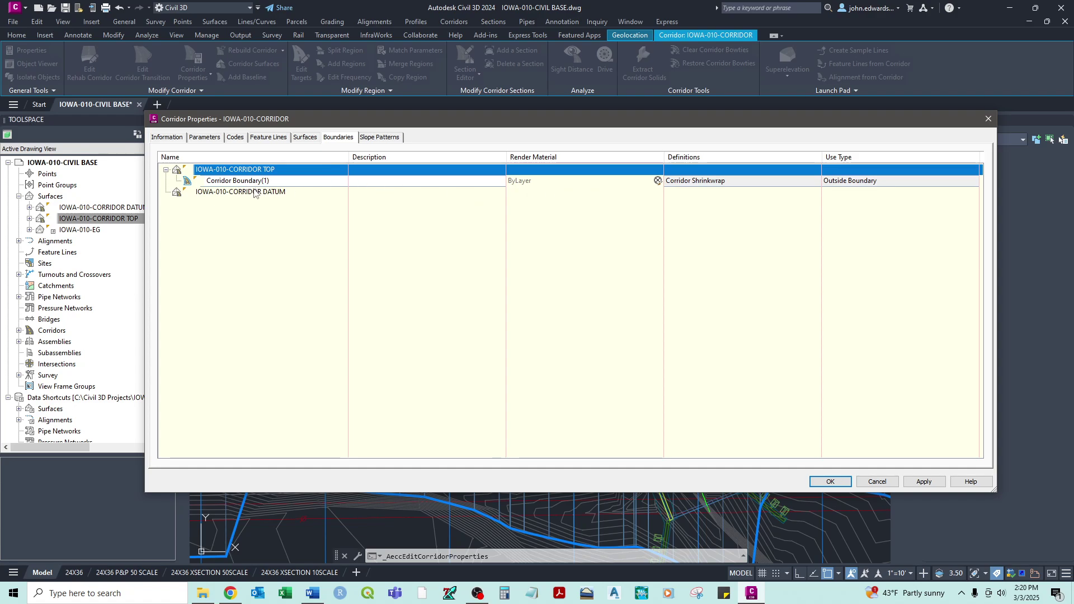
- Set the corridor extents as the outer boundary of the IOWA-010-CORRIDOR DATUM surface and apply the corridor property changes
{"action": "right_click", "coordinate": [255, 193]}
{"action": "left_click", "coordinate": [300, 199]}
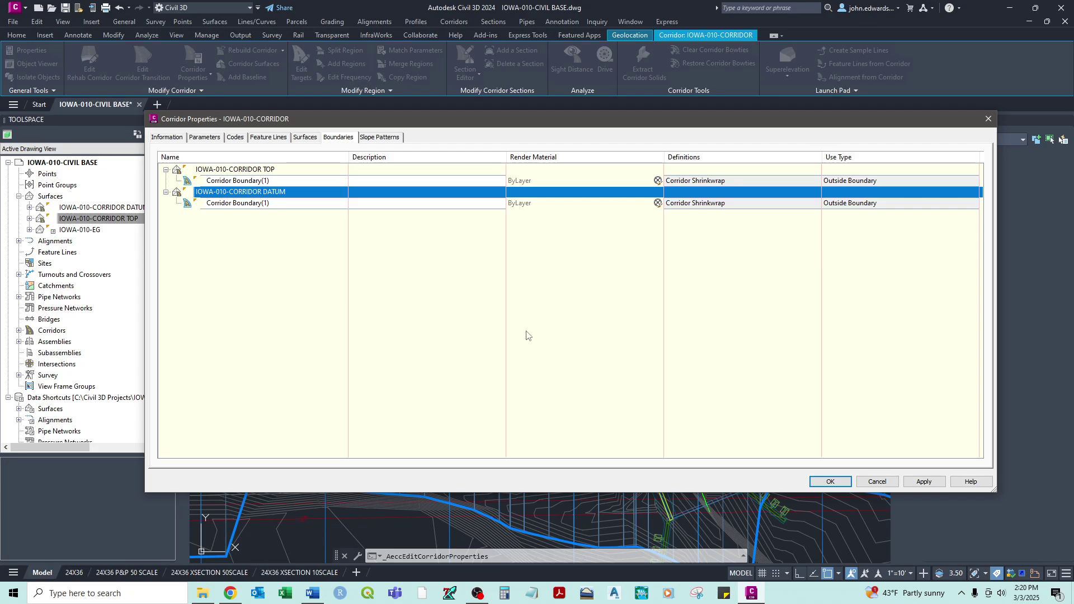
{"action": "left_click", "coordinate": [832, 481]}
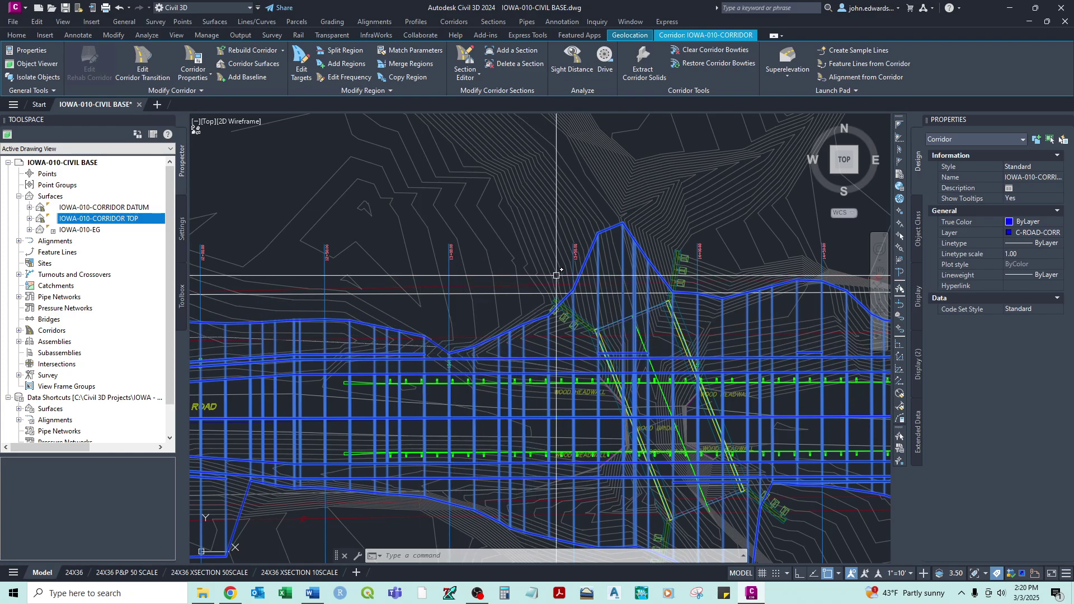
{"action": "key", "text": "Escape"}
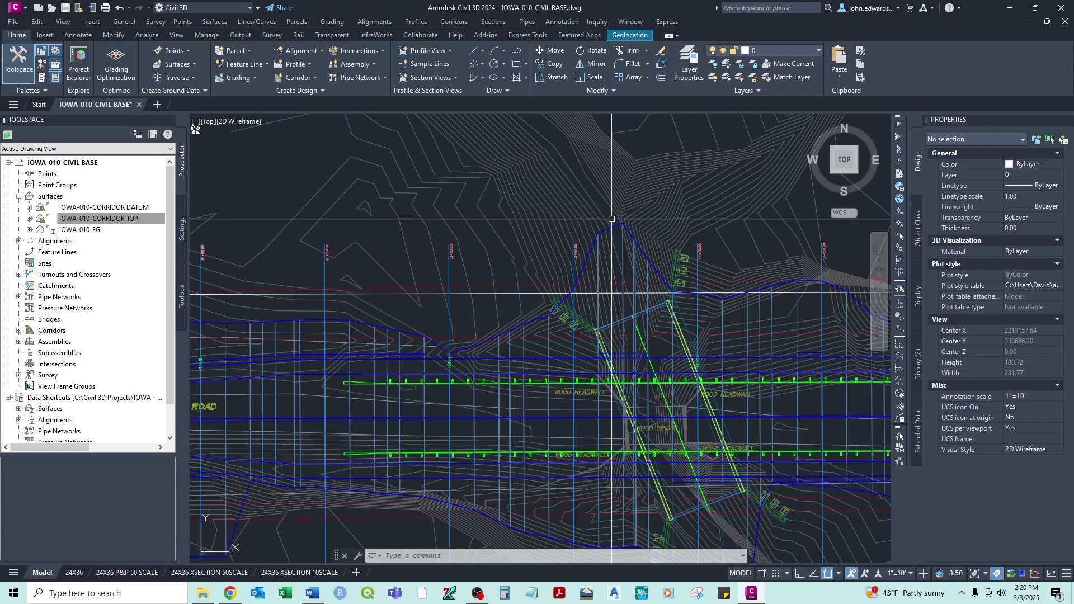
- Set the IOWA-010-CORRIDOR TOP surface style to Contours and Triangles and check its border against the corridor's daylight edges
{"action": "left_click", "coordinate": [134, 222]}
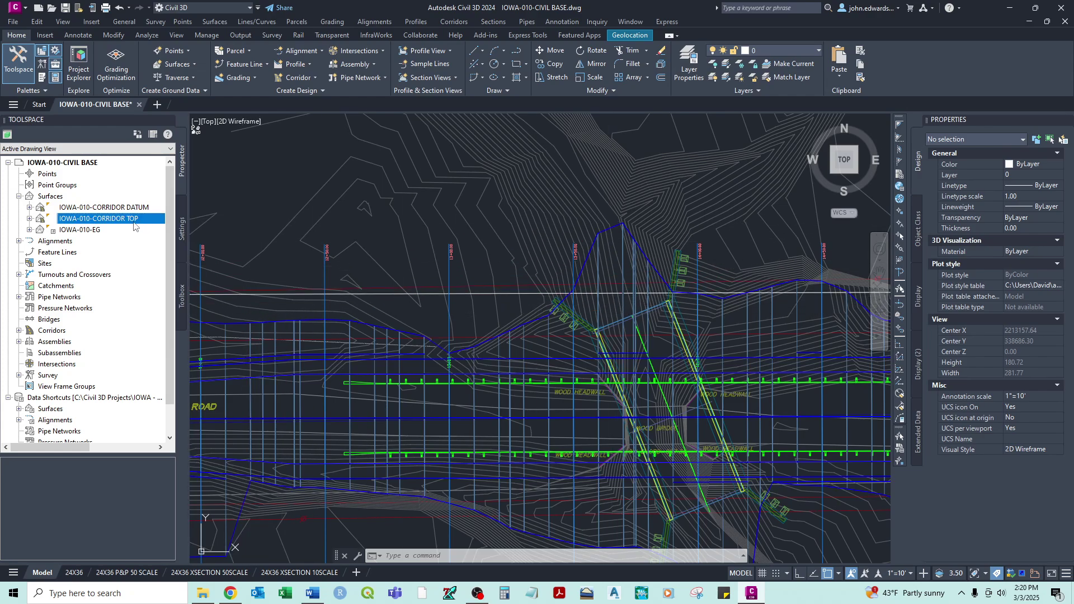
{"action": "right_click", "coordinate": [134, 224]}
{"action": "left_click", "coordinate": [186, 228]}
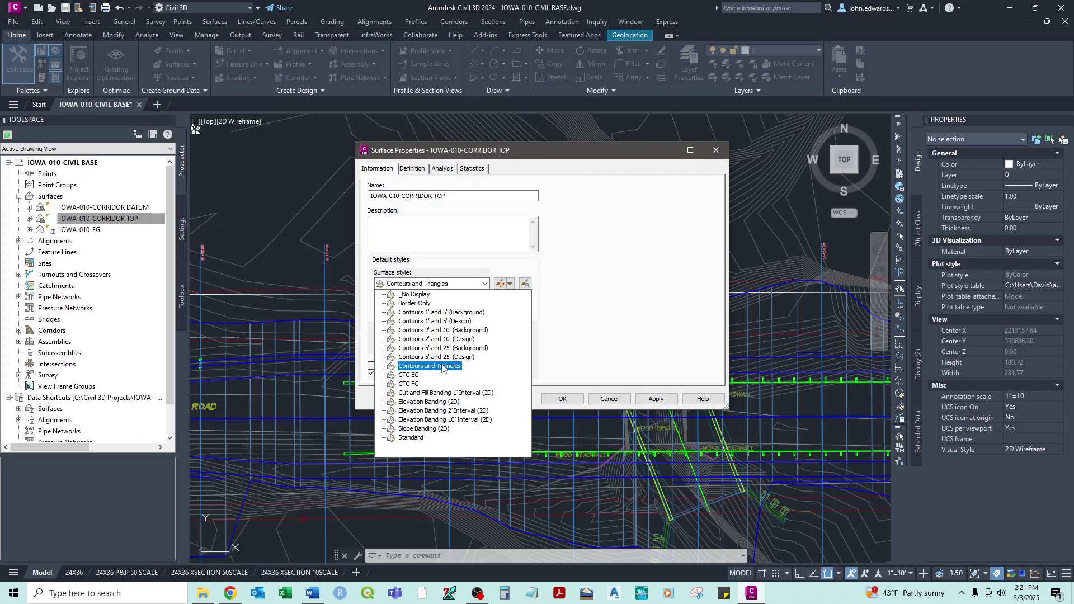
{"action": "left_click", "coordinate": [554, 398]}
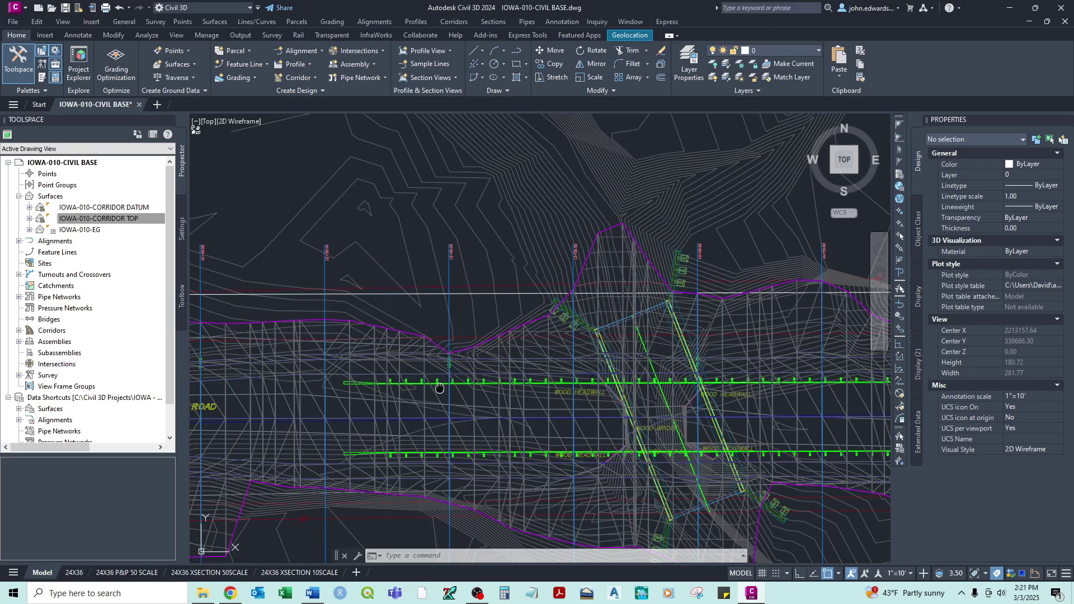
{"action": "mouse_move", "coordinate": [285, 423]}
{"action": "middle_mouse_down"}
{"action": "mouse_move", "coordinate": [324, 314]}
{"action": "mouse_move", "coordinate": [554, 319]}
{"action": "mouse_move", "coordinate": [456, 318]}
{"action": "middle_mouse_up"}
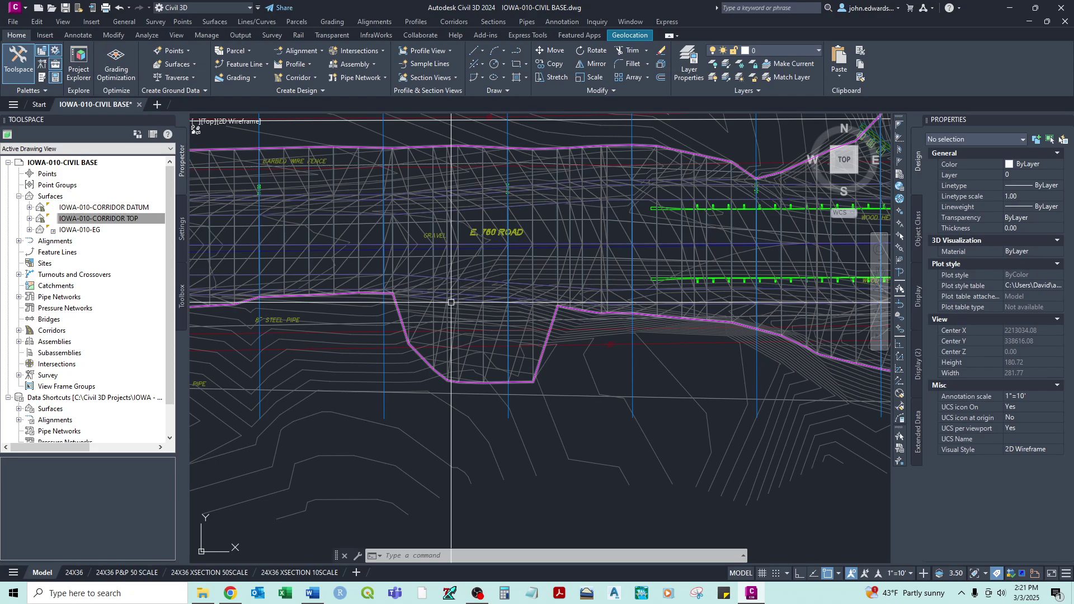
- Examine the first sheet's section views from station 10+50 to 14+50 for how the corridor surfaces meet existing ground
{"action": "scroll", "coordinate": [451, 302], "scroll_direction": "down", "scroll_amount": 12}
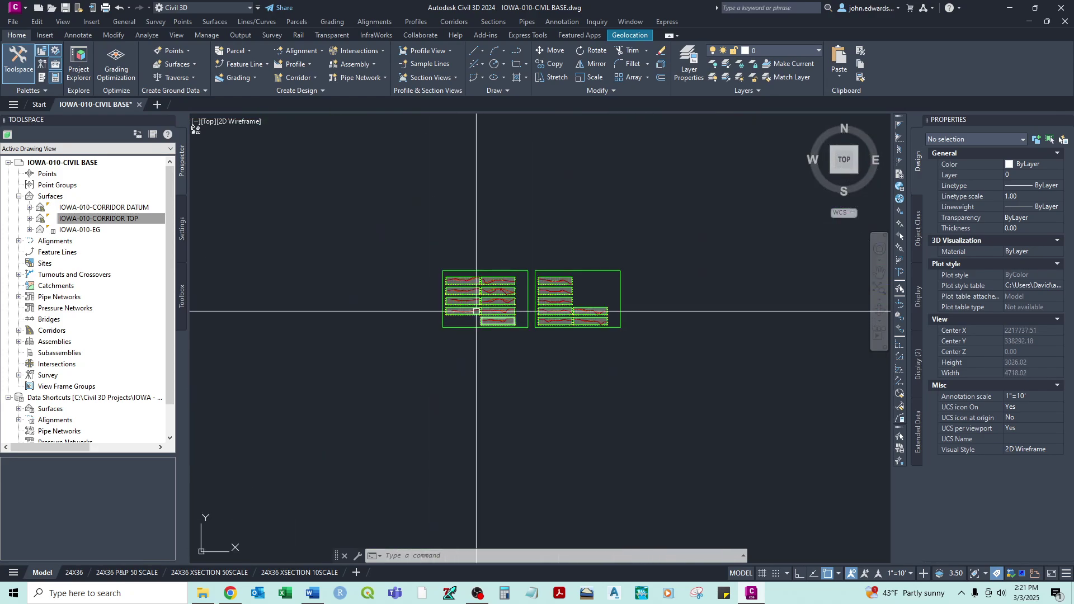
{"action": "scroll", "coordinate": [477, 311], "scroll_direction": "up", "scroll_amount": 14}
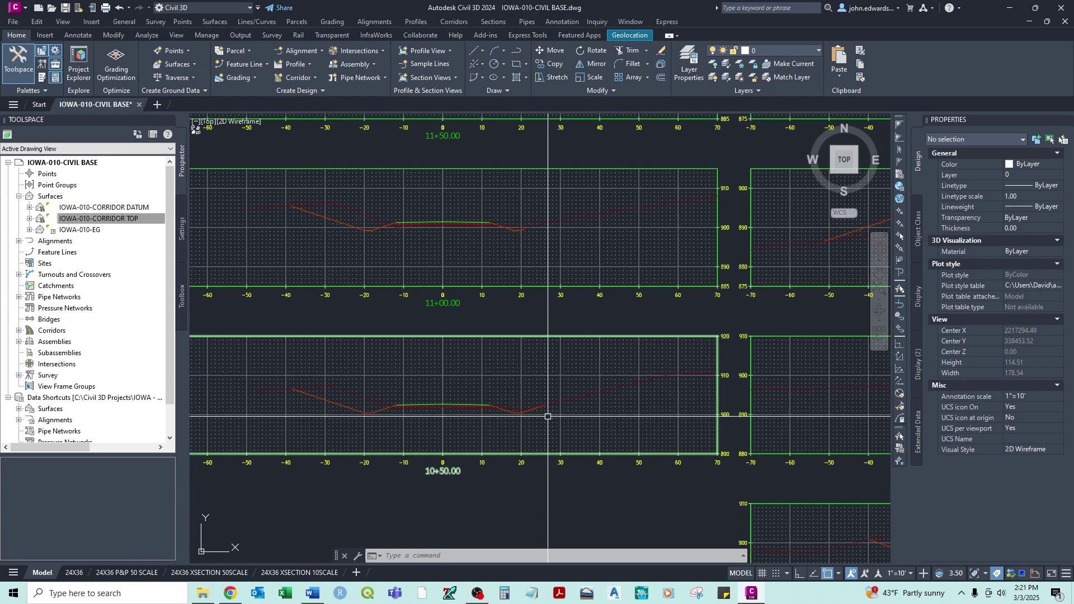
{"action": "middle_click_drag", "start_coordinate": [534, 238], "coordinate": [546, 359]}
{"action": "middle_click_drag", "start_coordinate": [526, 208], "coordinate": [541, 367]}
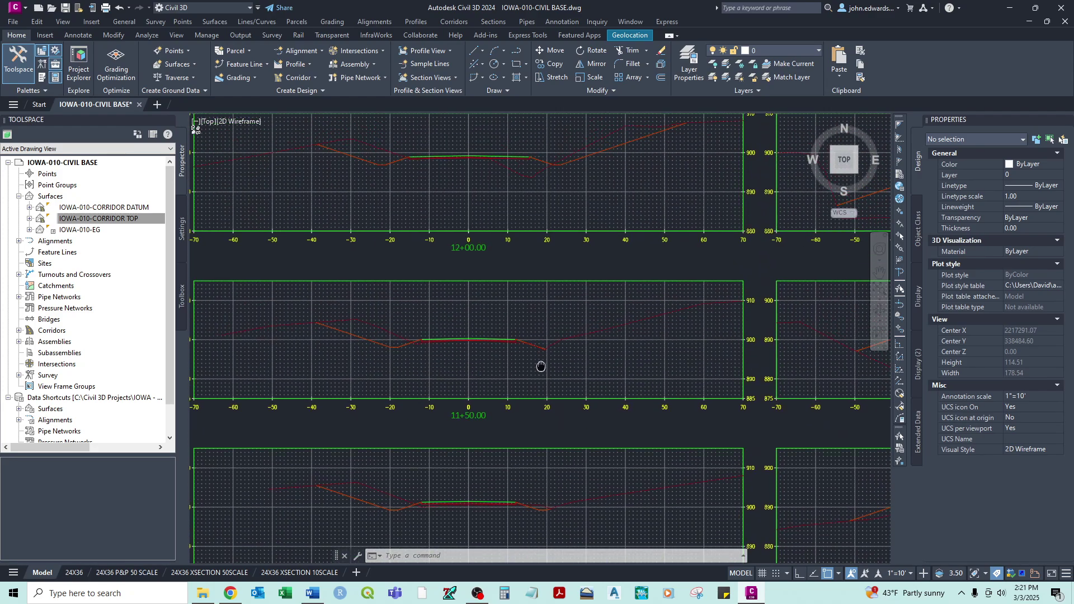
{"action": "middle_click_drag", "start_coordinate": [527, 164], "coordinate": [507, 280]}
{"action": "middle_click_drag", "start_coordinate": [687, 278], "coordinate": [332, 238]}
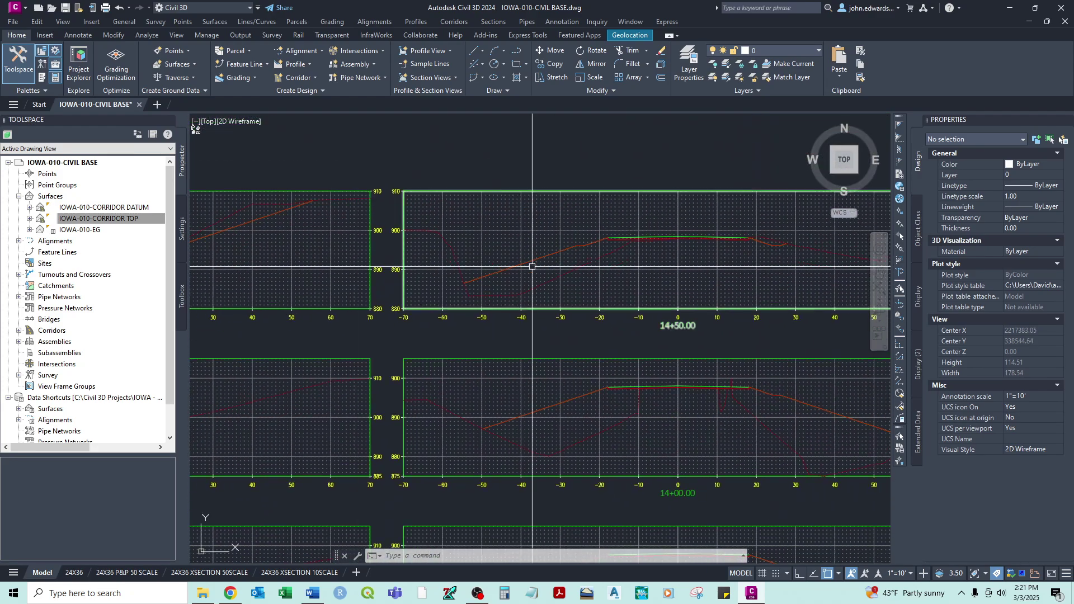
{"action": "middle_click_drag", "start_coordinate": [532, 267], "coordinate": [452, 242]}
{"action": "scroll", "coordinate": [432, 256], "scroll_direction": "down", "scroll_amount": 2}
{"action": "middle_click_drag", "start_coordinate": [584, 342], "coordinate": [552, 300]}
{"action": "middle_click_drag", "start_coordinate": [594, 363], "coordinate": [568, 151]}
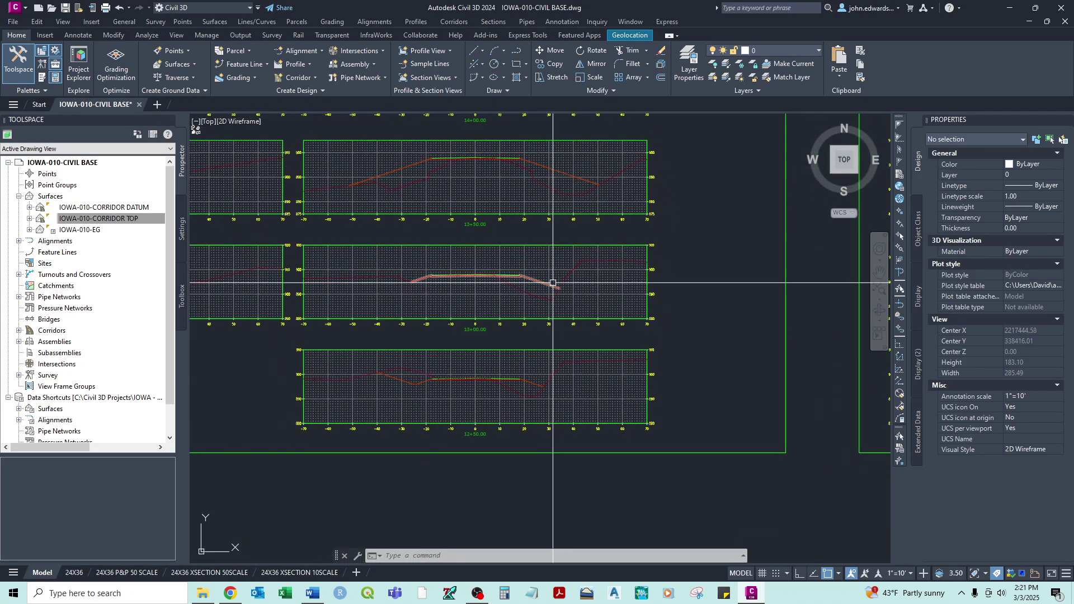
{"action": "scroll", "coordinate": [462, 276], "scroll_direction": "up", "scroll_amount": 3}
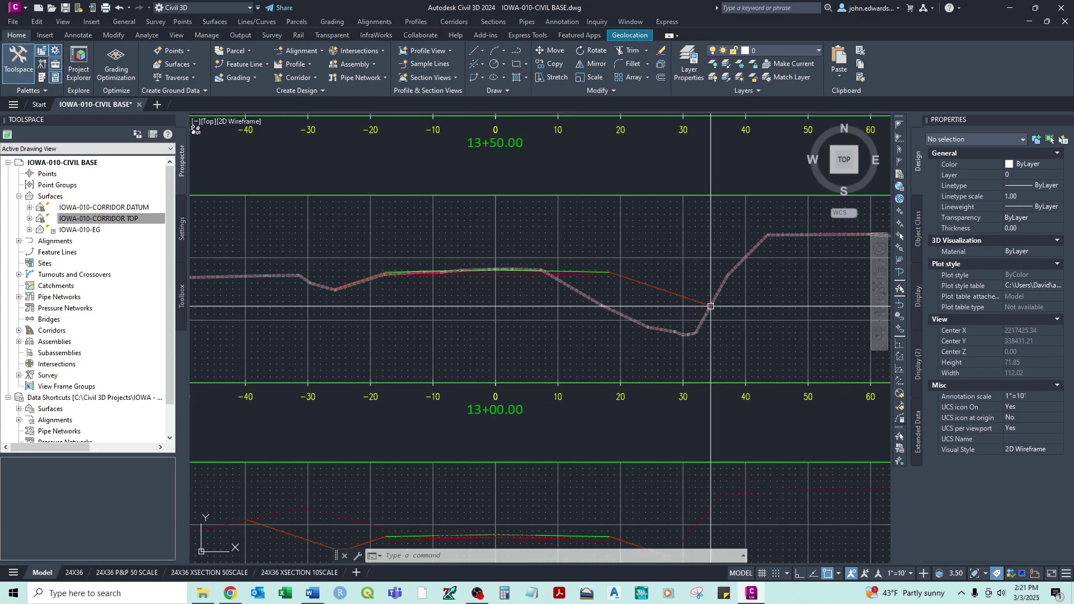
{"action": "scroll", "coordinate": [655, 379], "scroll_direction": "down", "scroll_amount": 3}
{"action": "scroll", "coordinate": [649, 376], "scroll_direction": "up", "scroll_amount": 1}
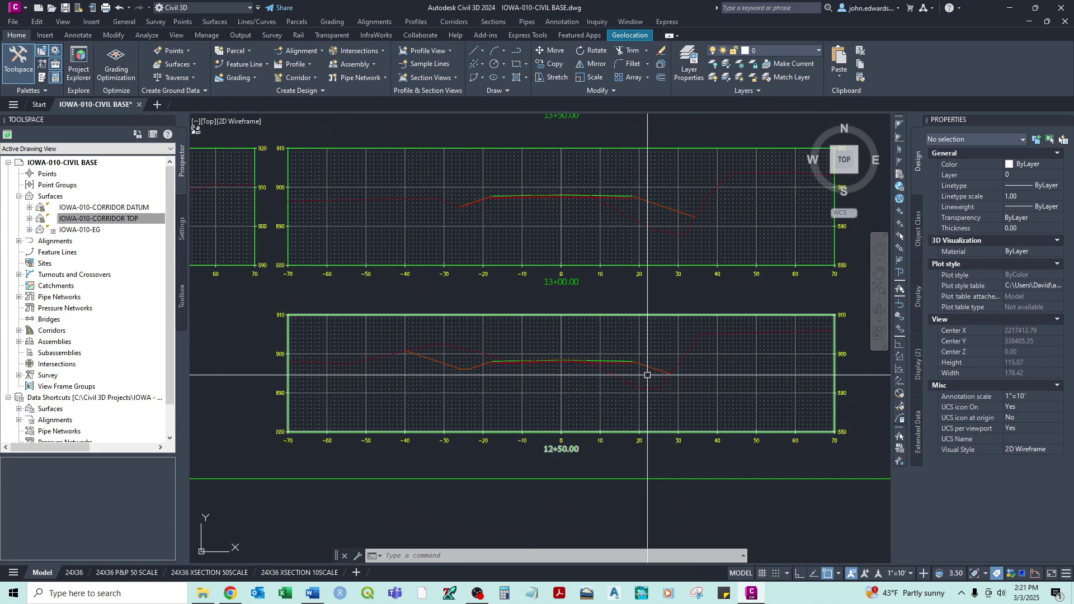
- Examine the section views on the second sheet for where the corridor surfaces end against existing ground
{"action": "scroll", "coordinate": [647, 374], "scroll_direction": "down", "scroll_amount": 2}
{"action": "middle_click_drag", "start_coordinate": [720, 365], "coordinate": [369, 388]}
{"action": "scroll", "coordinate": [623, 375], "scroll_direction": "up", "scroll_amount": 5}
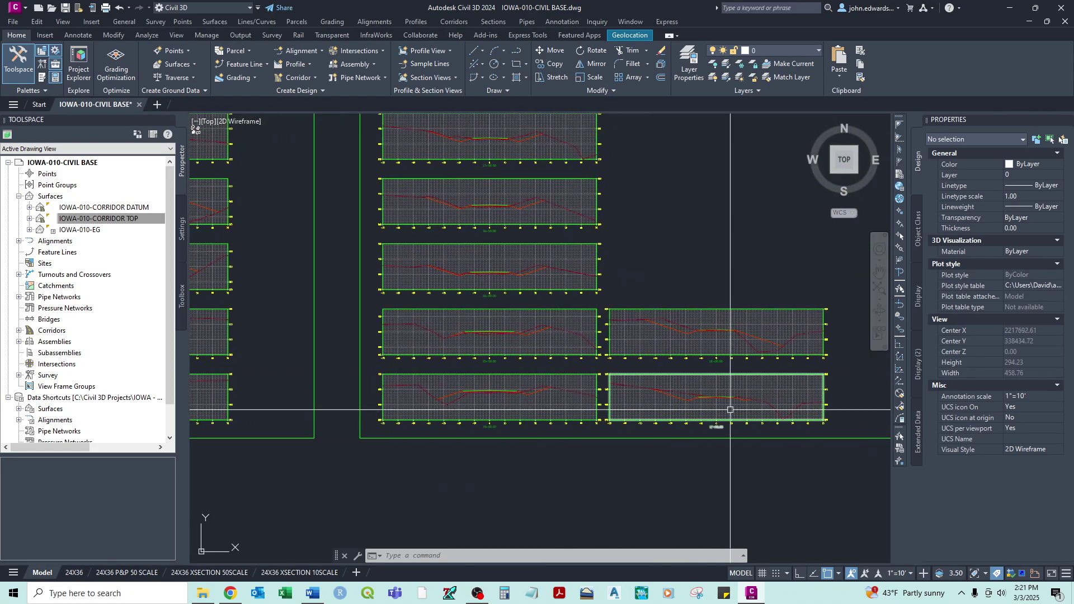
{"action": "scroll", "coordinate": [623, 375], "scroll_direction": "down", "scroll_amount": 5}
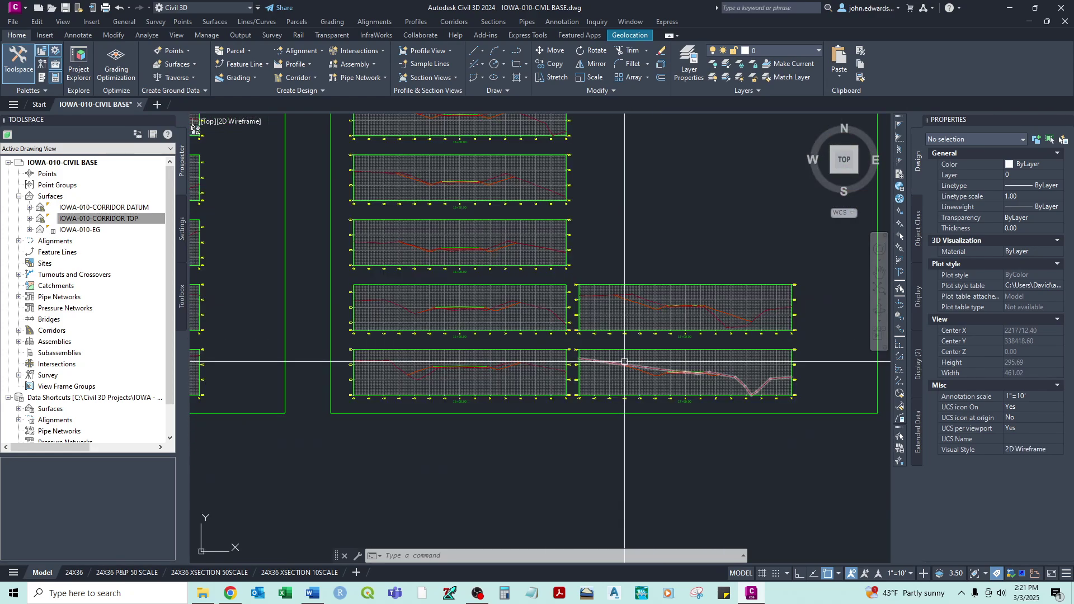
{"action": "middle_click_drag", "start_coordinate": [660, 388], "coordinate": [660, 421]}
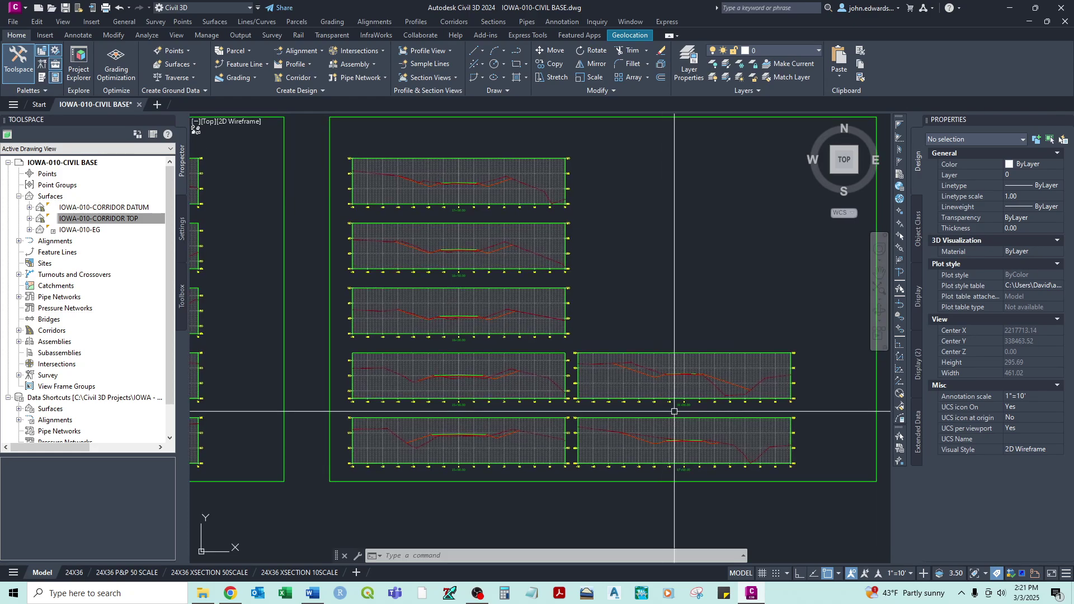